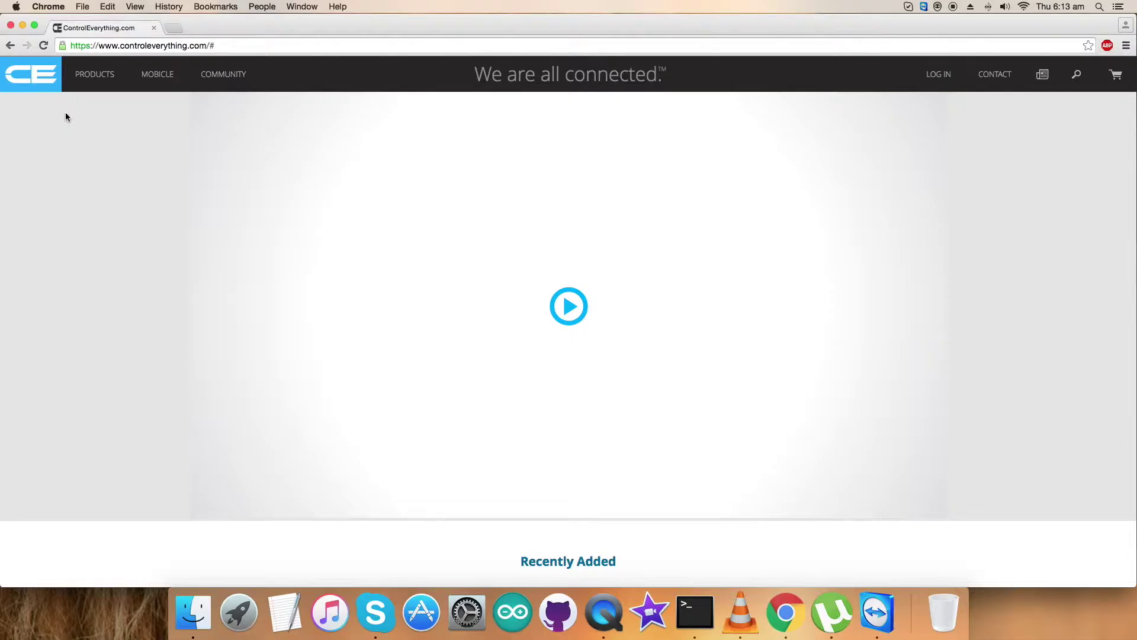
Search ControlEverything.com for MXC6232xM and open the ±2g Dual Axis Accelerometer product page
{"action": "left_click", "coordinate": [183, 48]}
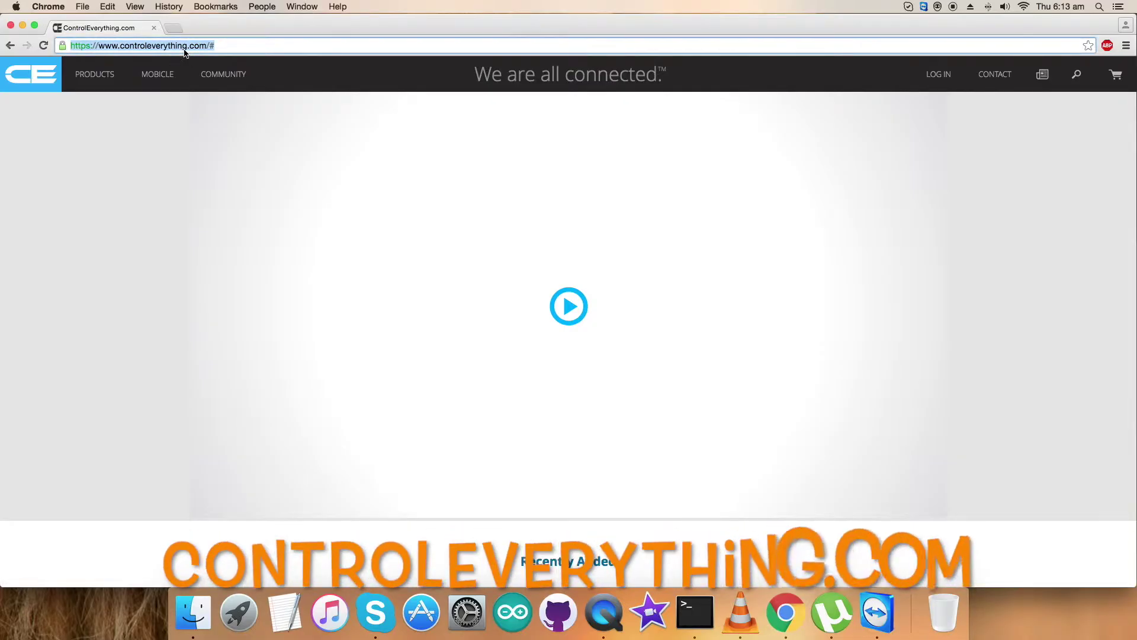
{"action": "left_click", "coordinate": [1077, 76]}
{"action": "type", "text": "MXC6232xM"}
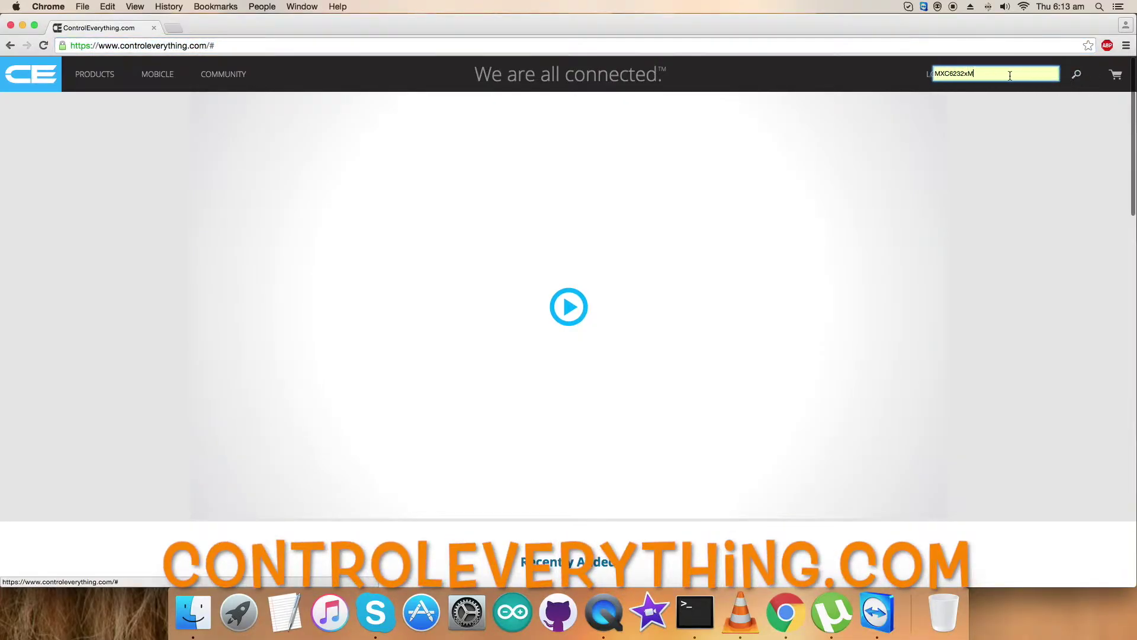
{"action": "key", "text": "Return"}
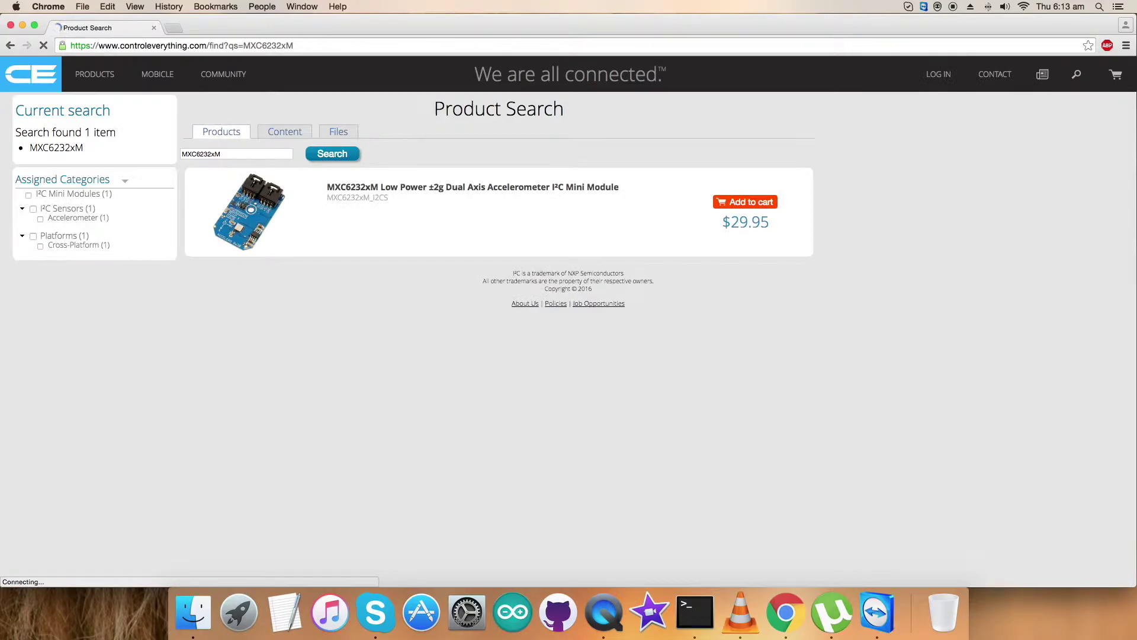
{"action": "left_click", "coordinate": [375, 187]}
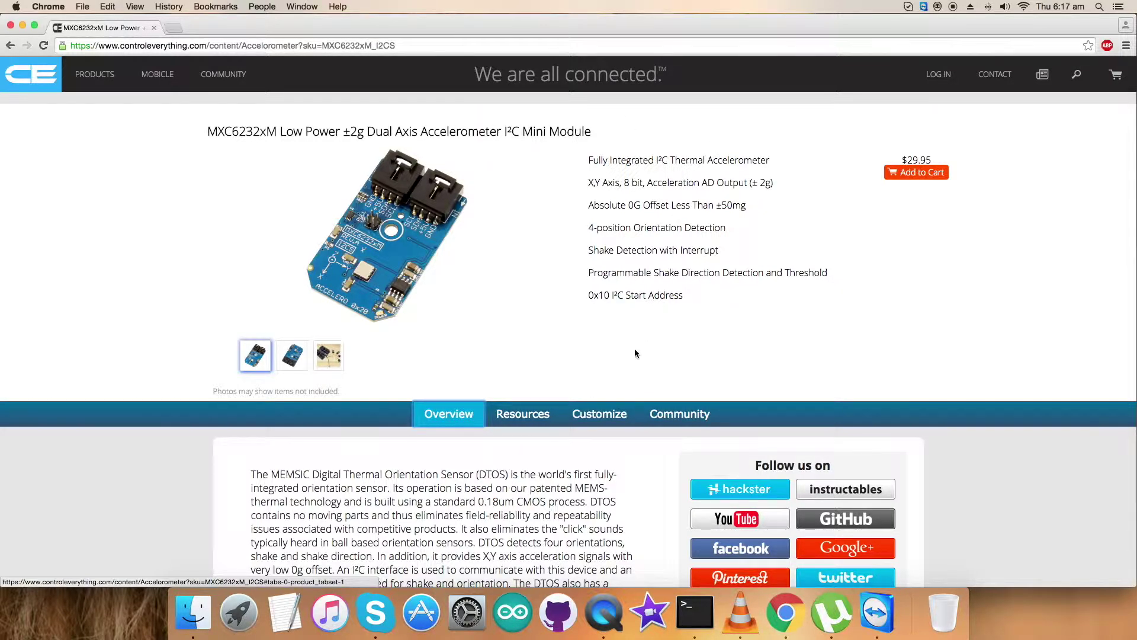
Show the product's Resources list, open the Python sample-code preview, then close it
{"action": "left_click", "coordinate": [539, 413]}
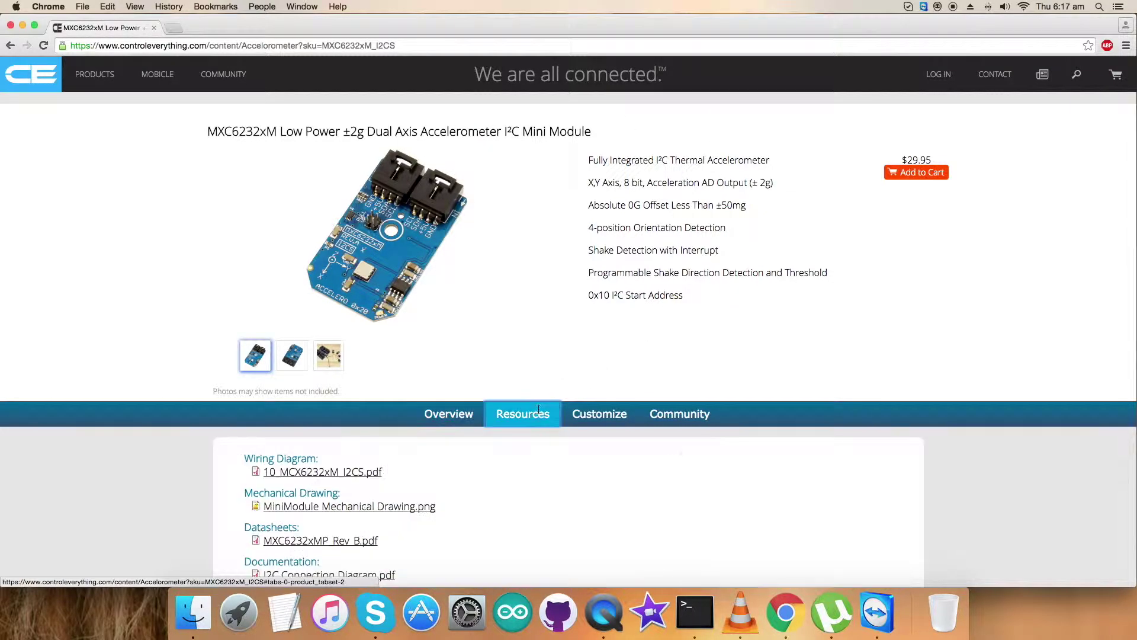
{"action": "scroll", "coordinate": [538, 410], "scroll_direction": "down", "scroll_amount": 5}
{"action": "left_click", "coordinate": [303, 468]}
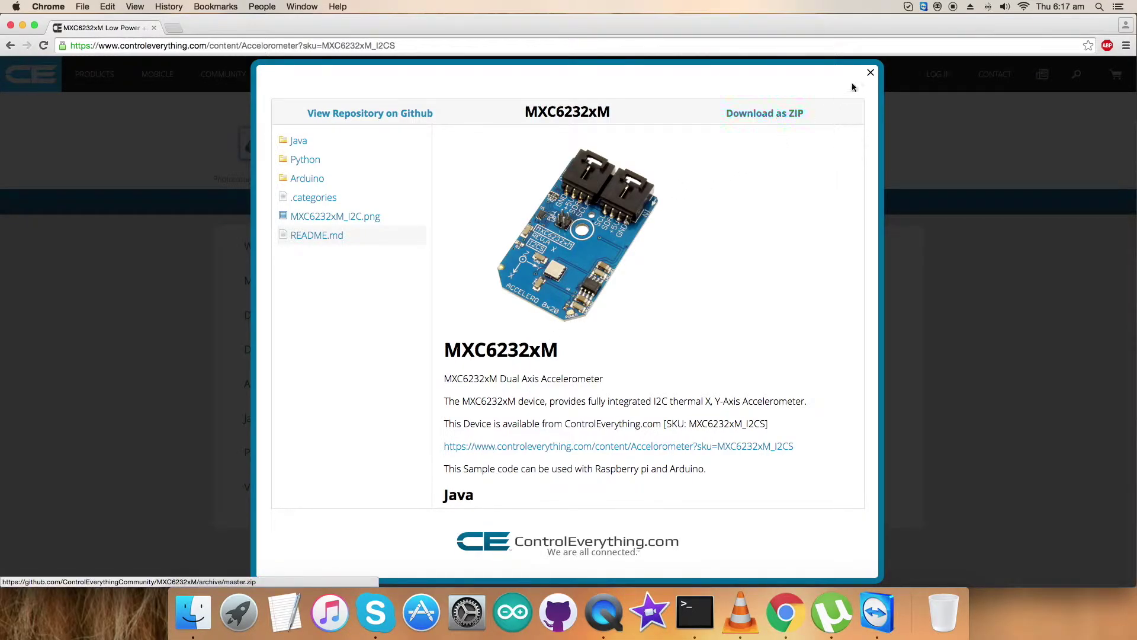
{"action": "left_click", "coordinate": [870, 73]}
{"action": "scroll", "coordinate": [825, 179], "scroll_direction": "up", "scroll_amount": 5}
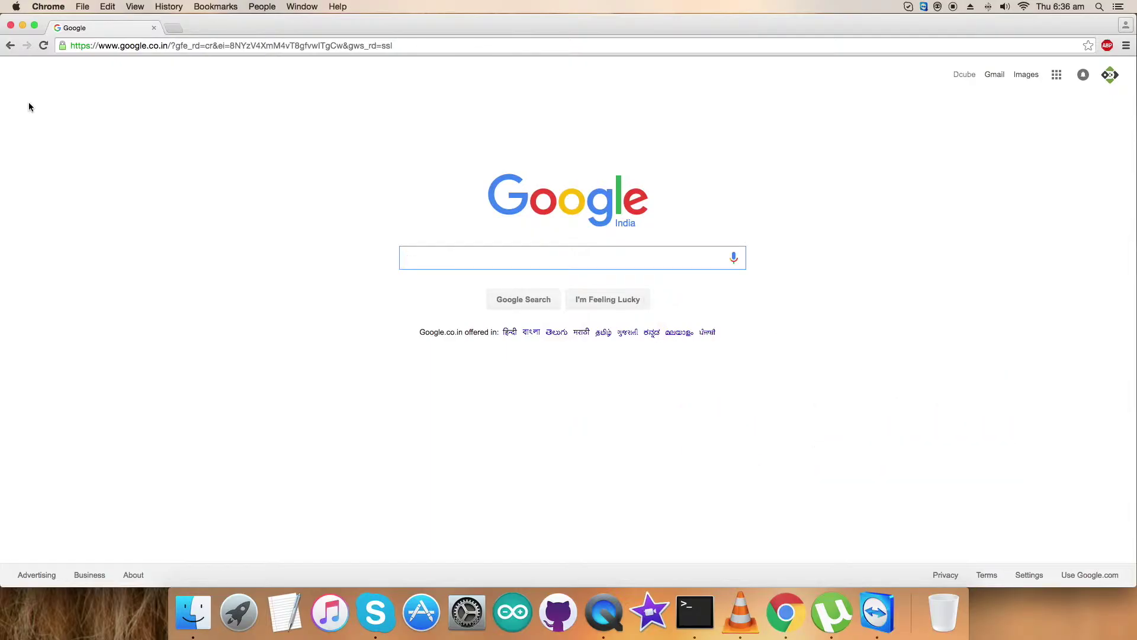
Go to github.com and open the ControlEverythingCommunity organization's repository list
{"action": "left_click", "coordinate": [215, 46]}
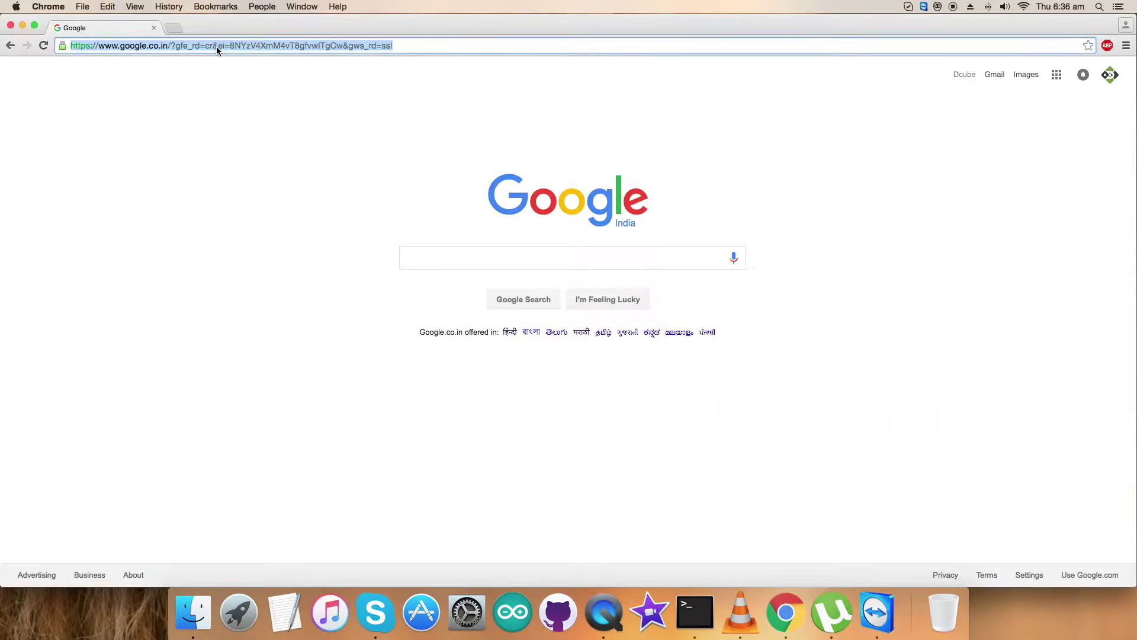
{"action": "type", "text": "github.com"}
{"action": "key", "text": "Return"}
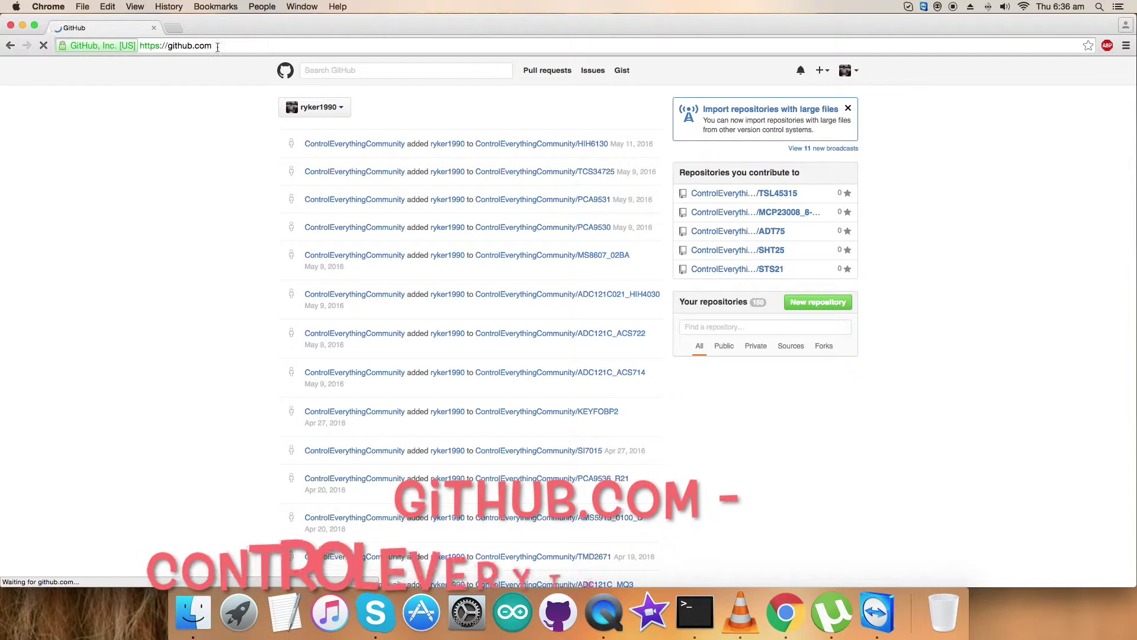
{"action": "left_click", "coordinate": [336, 71]}
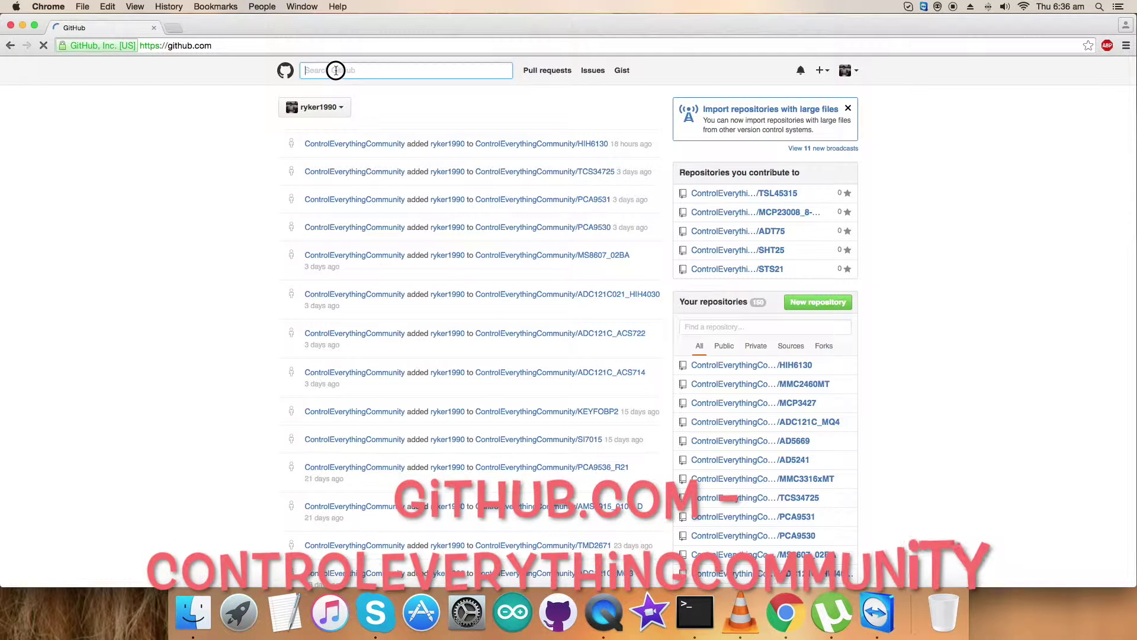
{"action": "left_click", "coordinate": [299, 146]}
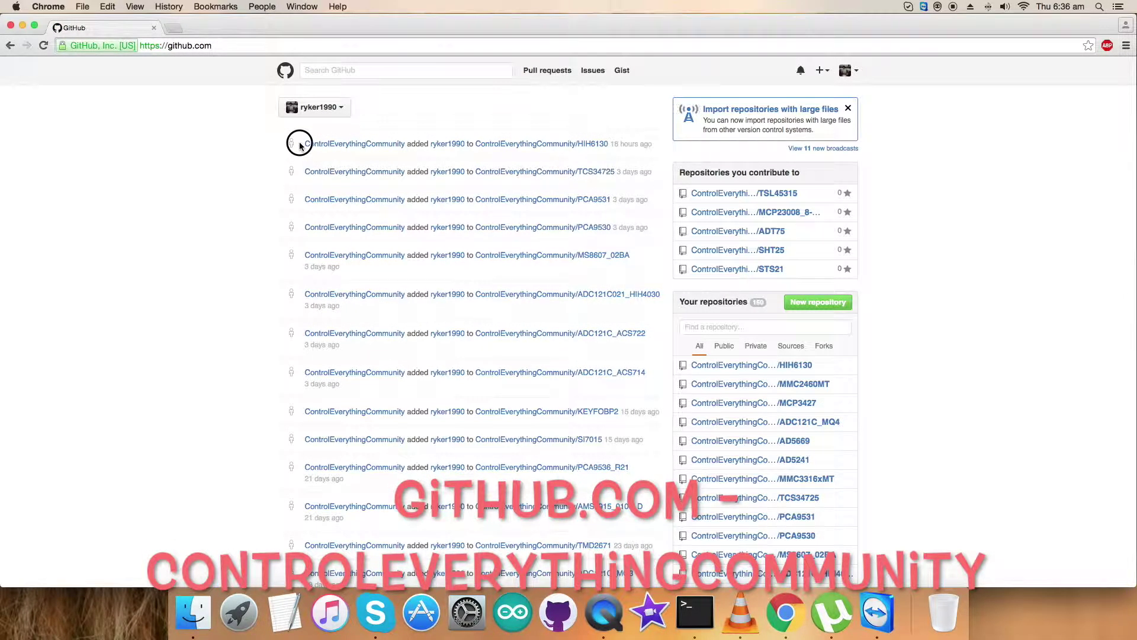
{"action": "left_click_drag", "start_coordinate": [299, 147], "coordinate": [405, 148]}
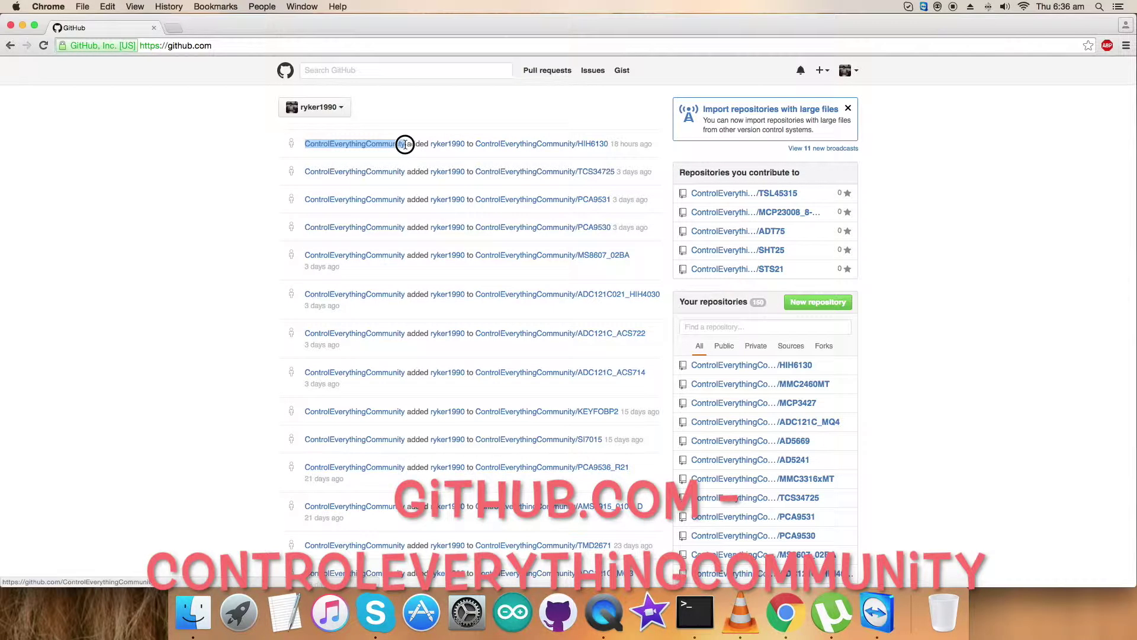
{"action": "left_click", "coordinate": [382, 148]}
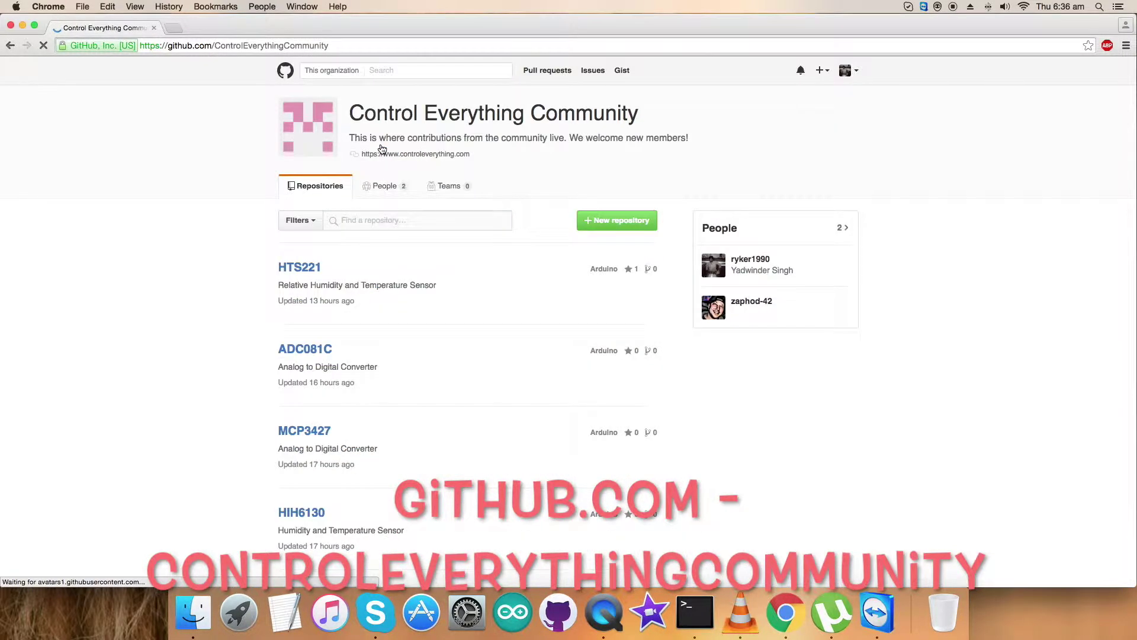
{"action": "left_click", "coordinate": [381, 220]}
Filter repositories by 'MXC623', open MXC6232xM, and scroll to the README's smbus install note
{"action": "type", "text": "MXC6232"}
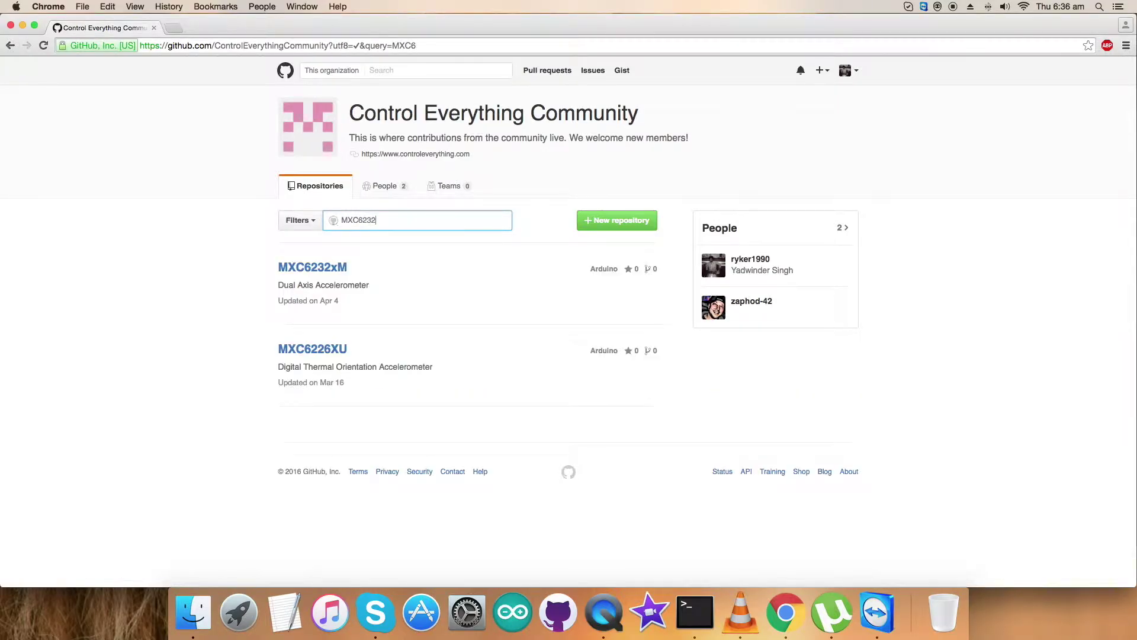
{"action": "left_click", "coordinate": [324, 268]}
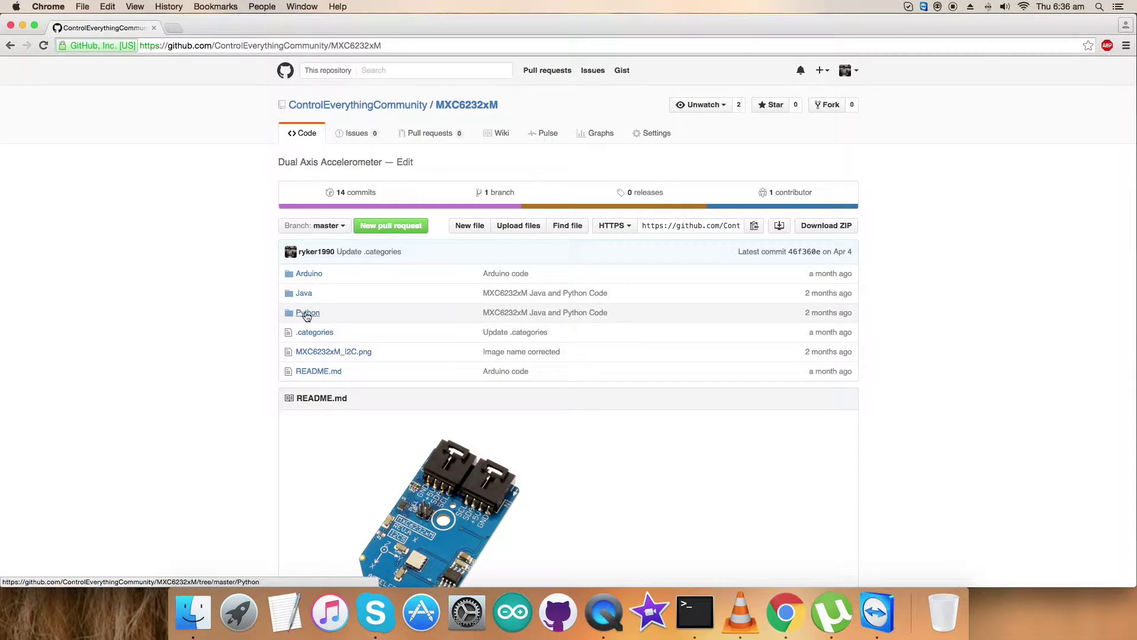
{"action": "scroll", "coordinate": [257, 327], "scroll_direction": "down", "scroll_amount": 10}
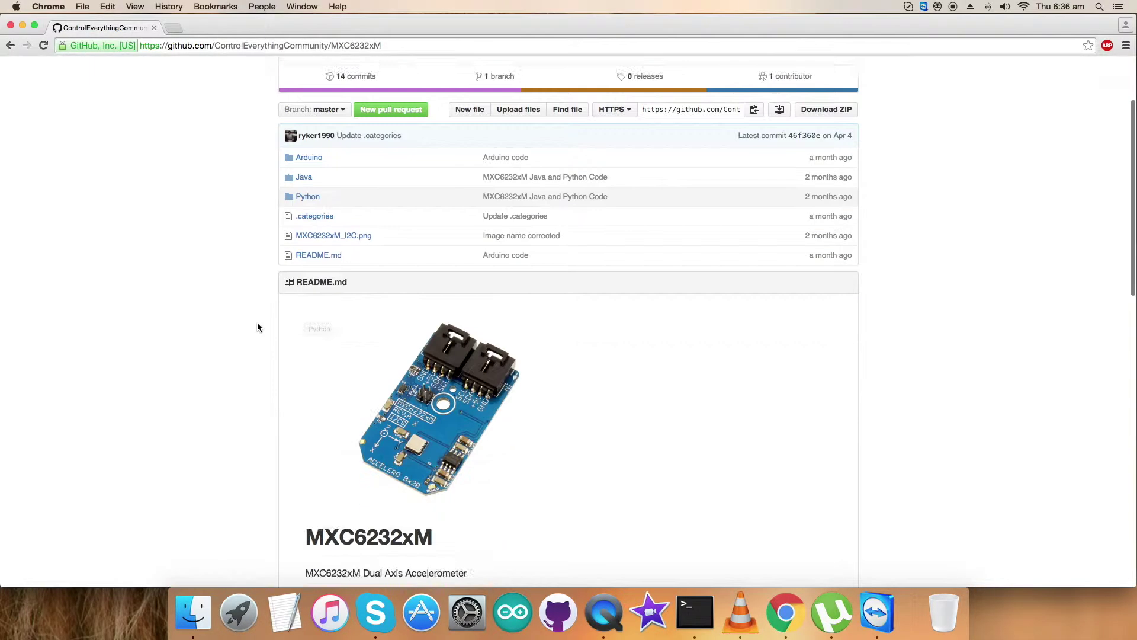
{"action": "scroll", "coordinate": [257, 327], "scroll_direction": "down", "scroll_amount": 3}
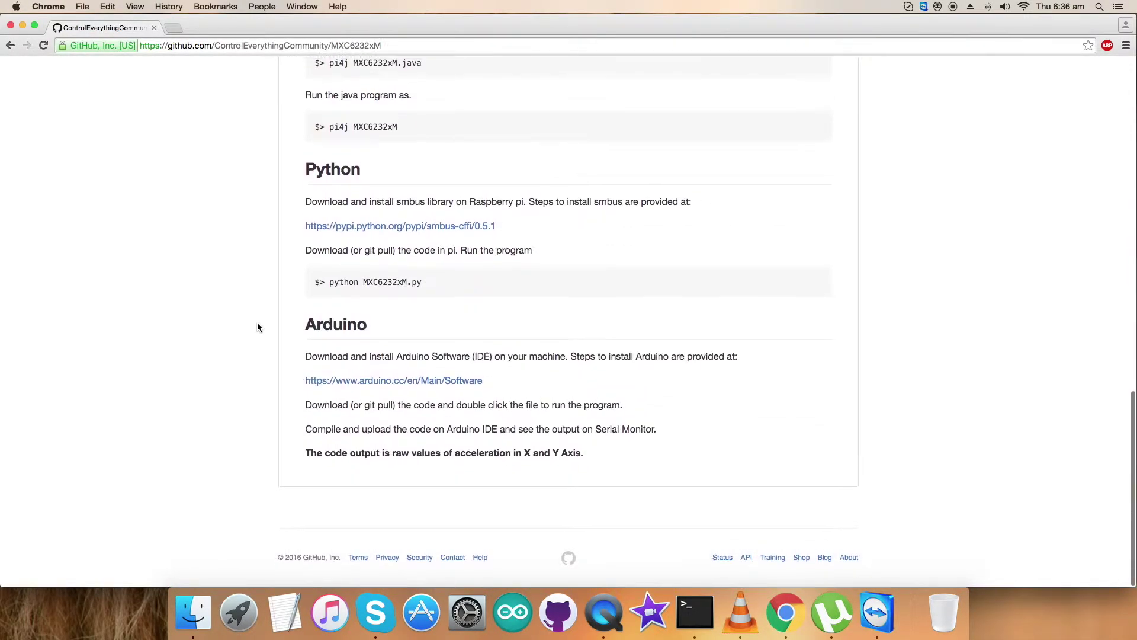
{"action": "left_click_drag", "start_coordinate": [306, 203], "coordinate": [525, 202]}
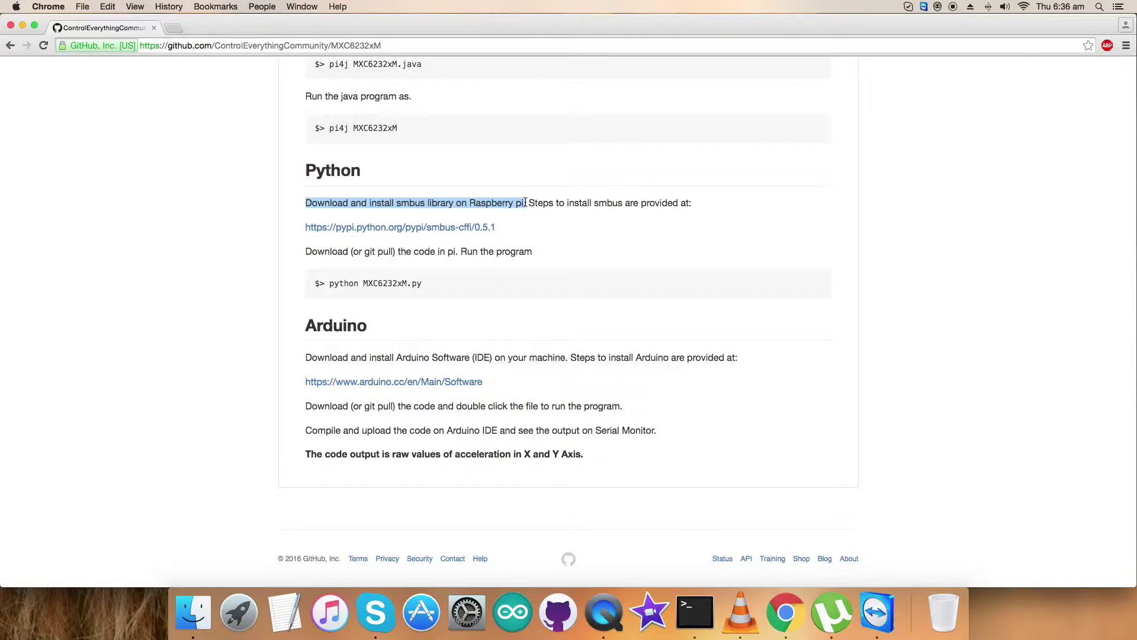
{"action": "right_click", "coordinate": [443, 230]}
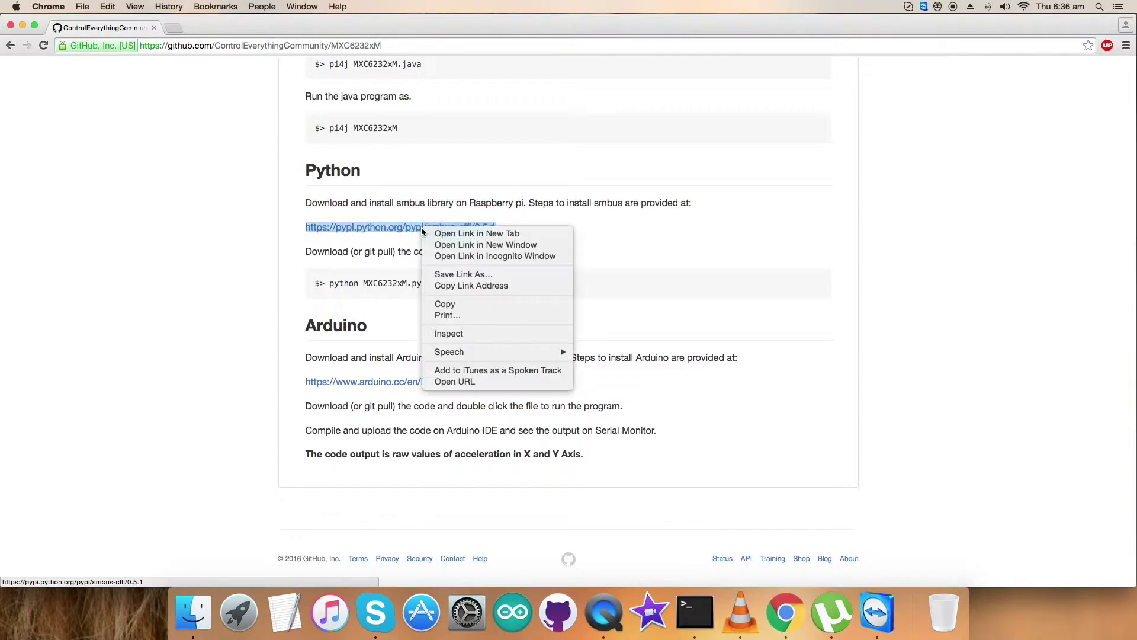
{"action": "left_click", "coordinate": [477, 234]}
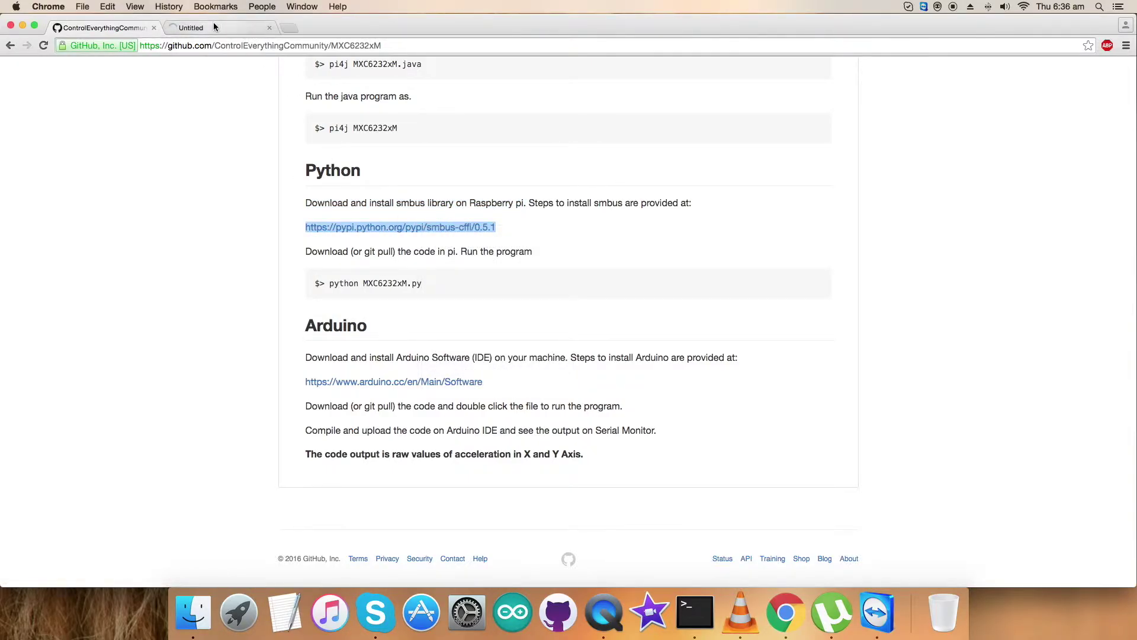
{"action": "left_click", "coordinate": [214, 26]}
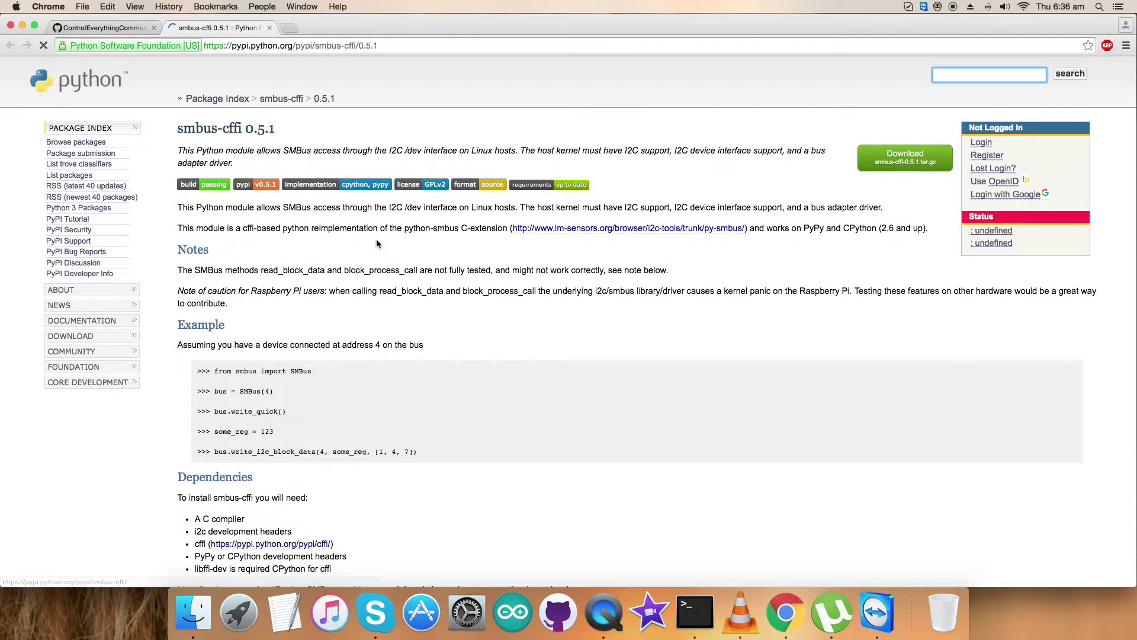
{"action": "scroll", "coordinate": [376, 244], "scroll_direction": "down", "scroll_amount": 3}
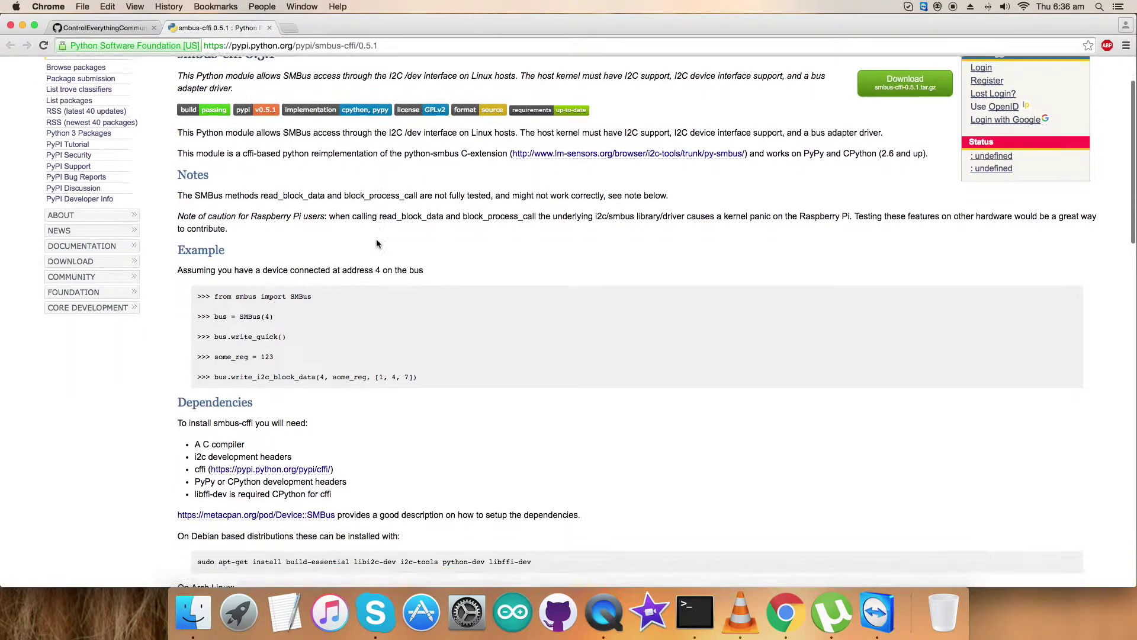
{"action": "scroll", "coordinate": [377, 244], "scroll_direction": "down", "scroll_amount": 3}
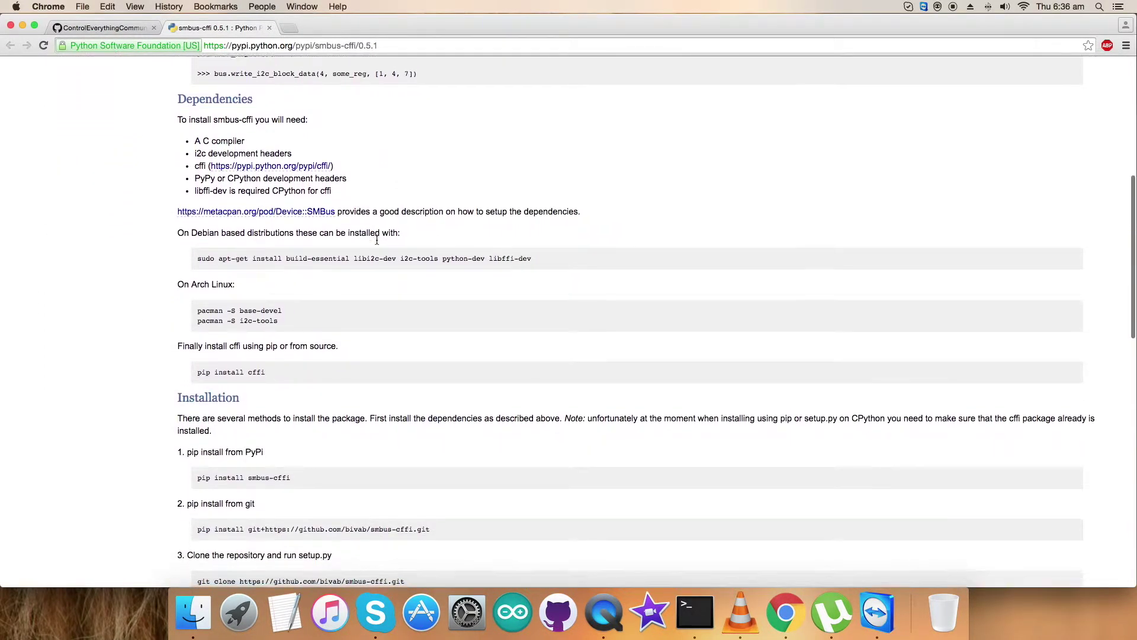
{"action": "scroll", "coordinate": [377, 239], "scroll_direction": "down", "scroll_amount": 1}
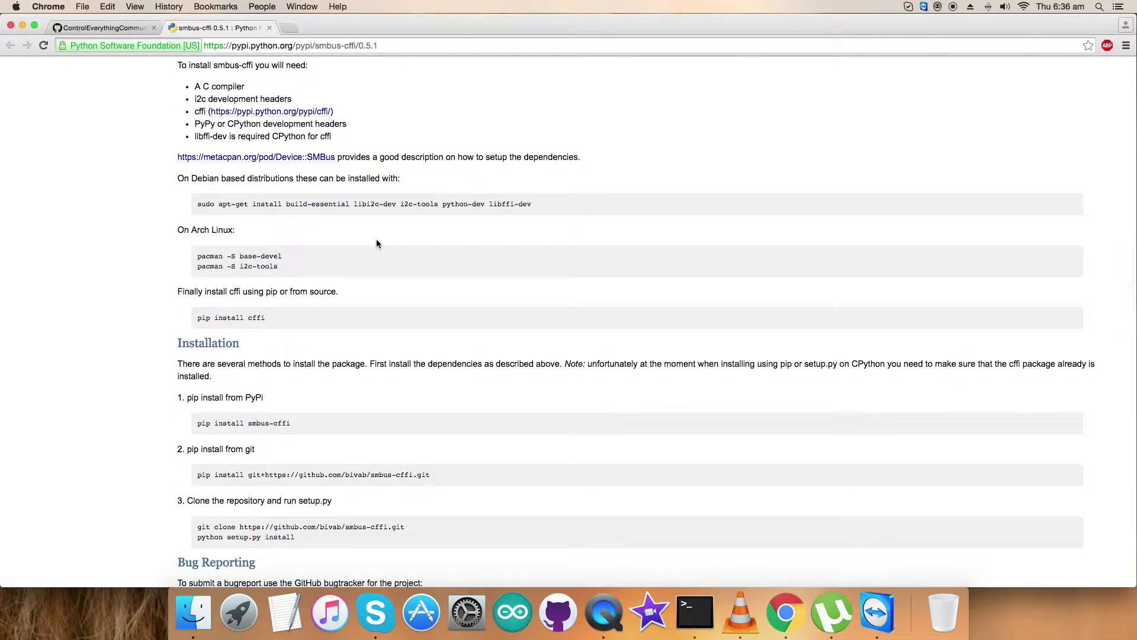
{"action": "scroll", "coordinate": [376, 243], "scroll_direction": "down", "scroll_amount": 1}
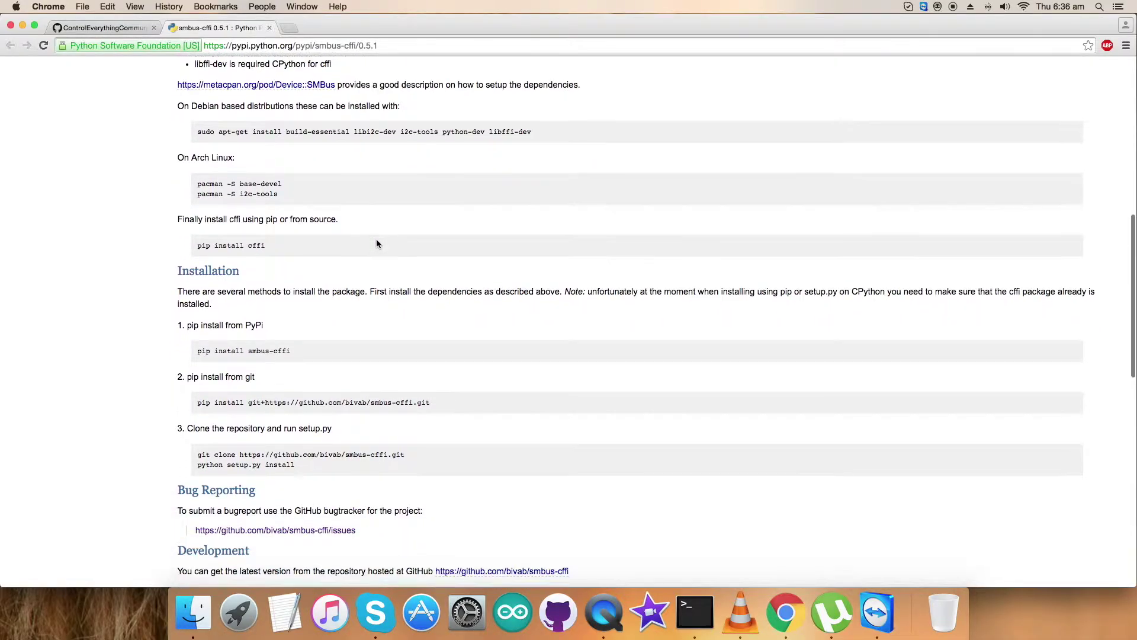
{"action": "left_click", "coordinate": [269, 28]}
{"action": "left_click_drag", "start_coordinate": [329, 283], "coordinate": [447, 285]}
{"action": "scroll", "coordinate": [447, 285], "scroll_direction": "up", "scroll_amount": 20}
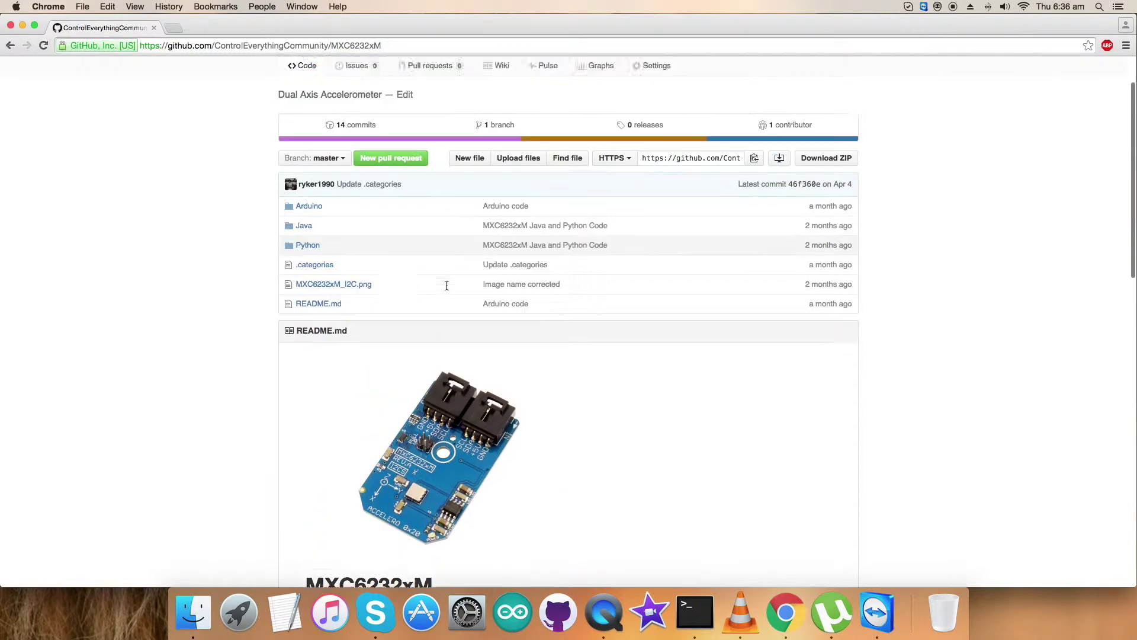
Open Python/MXC6232xM.py and highlight the import lines and configuration register comment
{"action": "left_click", "coordinate": [312, 313]}
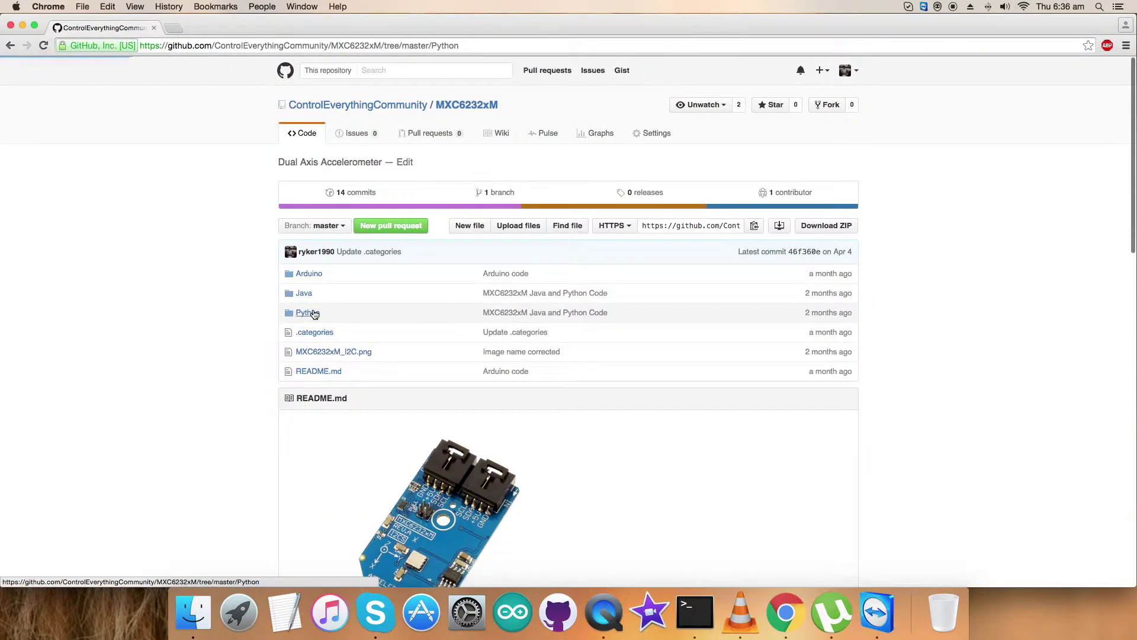
{"action": "left_click", "coordinate": [320, 232]}
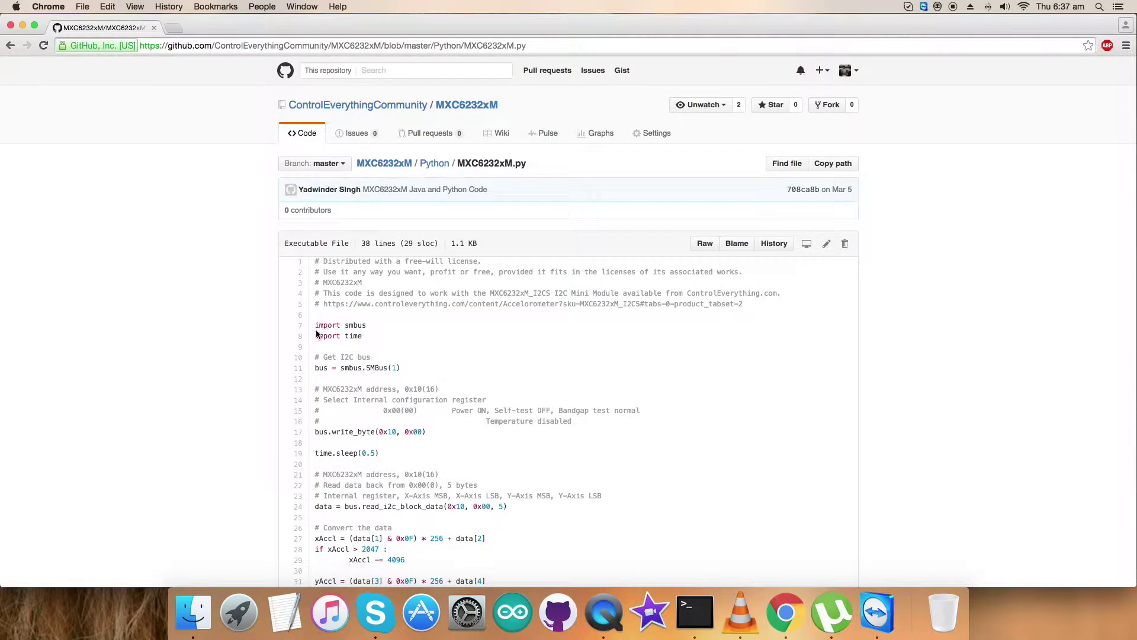
{"action": "left_click_drag", "start_coordinate": [314, 323], "coordinate": [369, 337]}
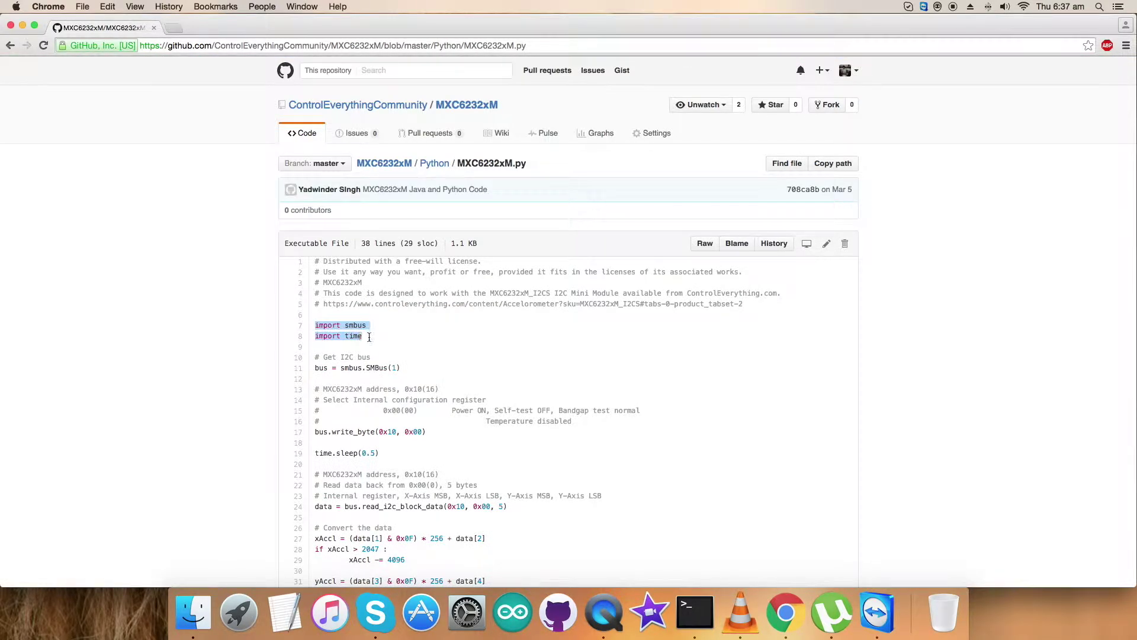
{"action": "scroll", "coordinate": [369, 337], "scroll_direction": "down", "scroll_amount": 2}
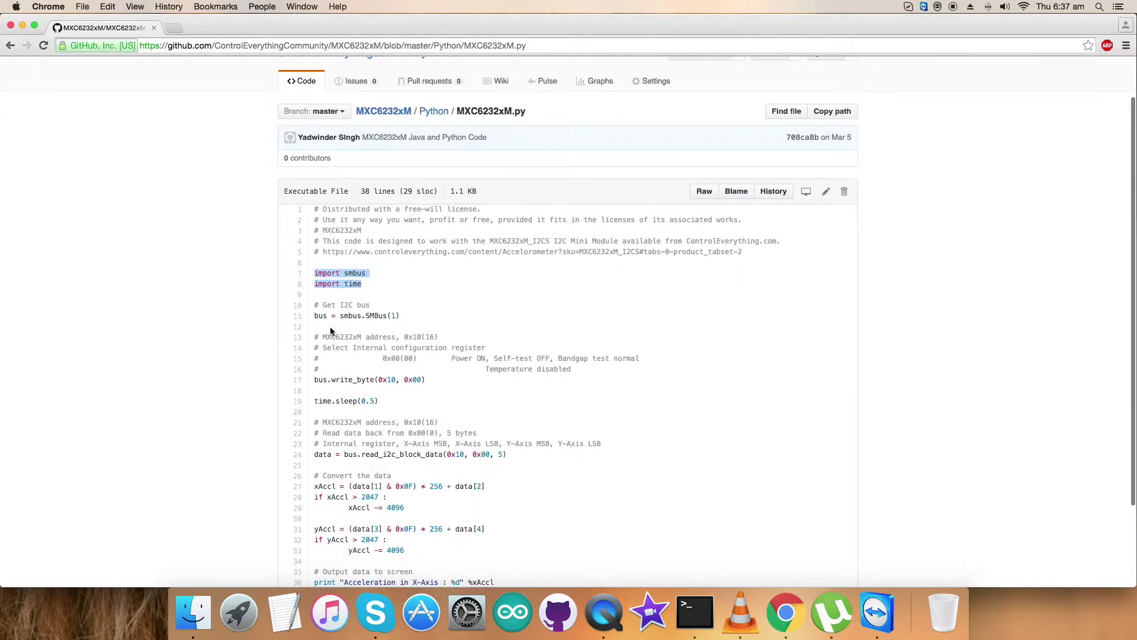
{"action": "left_click_drag", "start_coordinate": [317, 337], "coordinate": [452, 338]}
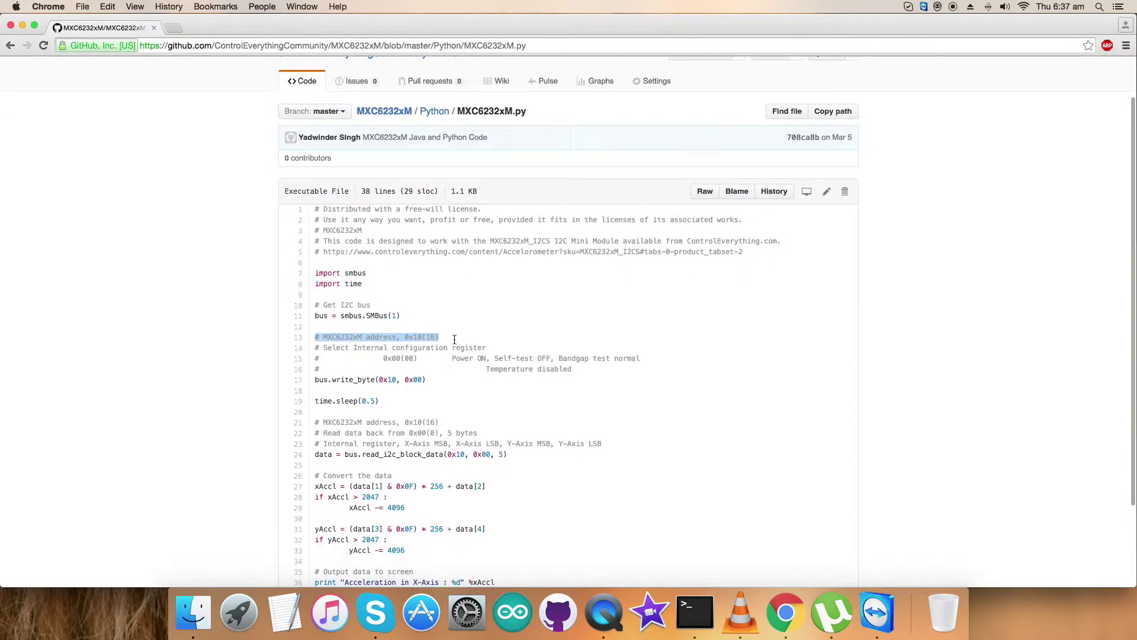
{"action": "scroll", "coordinate": [454, 340], "scroll_direction": "down", "scroll_amount": 1}
{"action": "left_click_drag", "start_coordinate": [317, 307], "coordinate": [493, 306]}
Highlight the configuration write line and the lines reading five data bytes
{"action": "scroll", "coordinate": [494, 306], "scroll_direction": "down", "scroll_amount": 1}
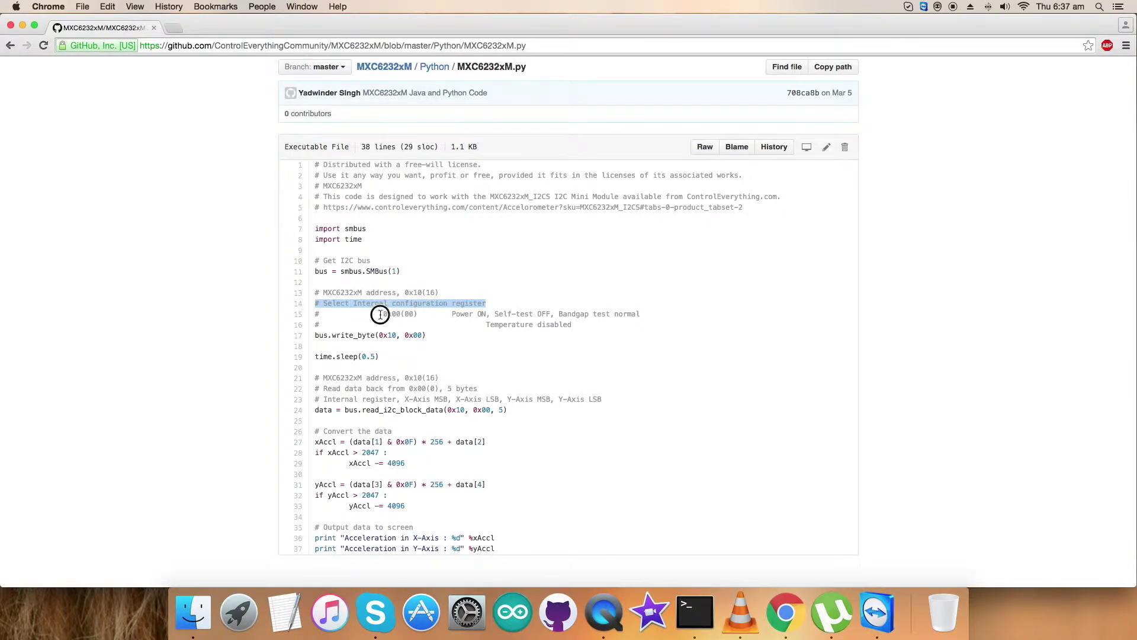
{"action": "left_click_drag", "start_coordinate": [382, 313], "coordinate": [659, 322]}
{"action": "scroll", "coordinate": [661, 326], "scroll_direction": "down", "scroll_amount": 1}
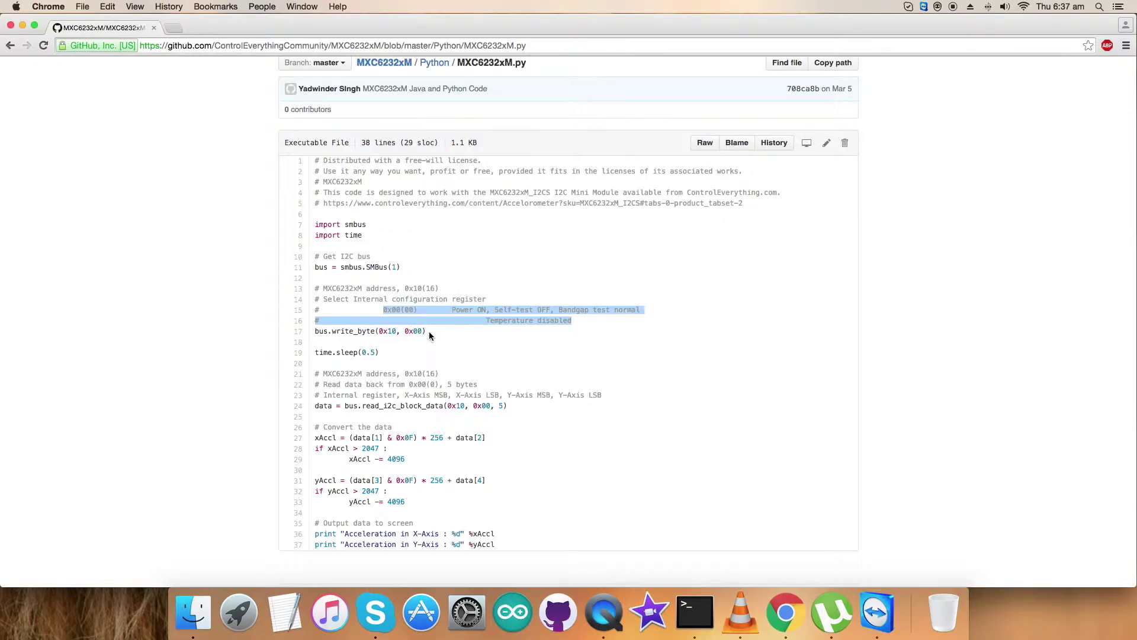
{"action": "left_click_drag", "start_coordinate": [428, 331], "coordinate": [384, 352]}
{"action": "scroll", "coordinate": [384, 353], "scroll_direction": "down", "scroll_amount": 1}
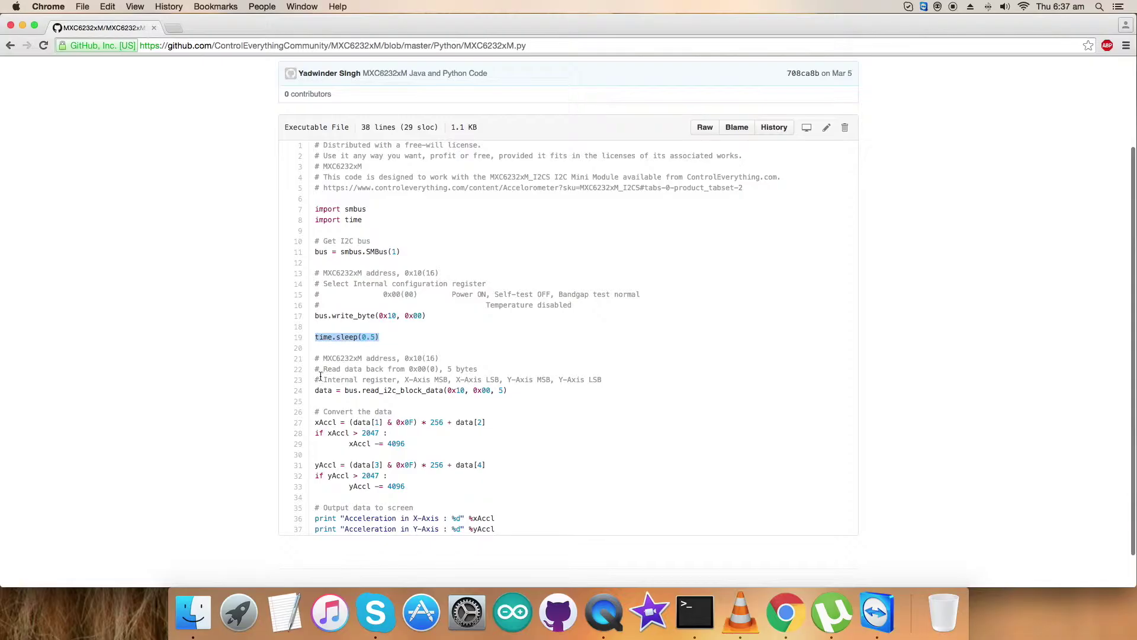
{"action": "left_click_drag", "start_coordinate": [316, 369], "coordinate": [534, 399]}
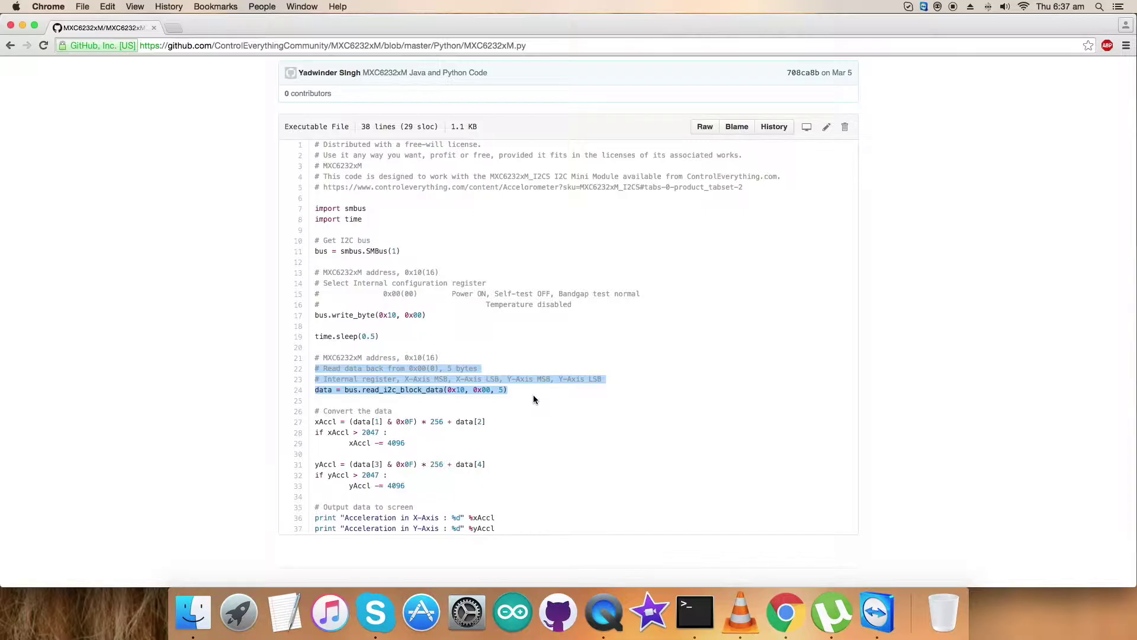
Highlight the X/Y acceleration conversion code and the result-printing lines
{"action": "scroll", "coordinate": [325, 408], "scroll_direction": "down", "scroll_amount": 1}
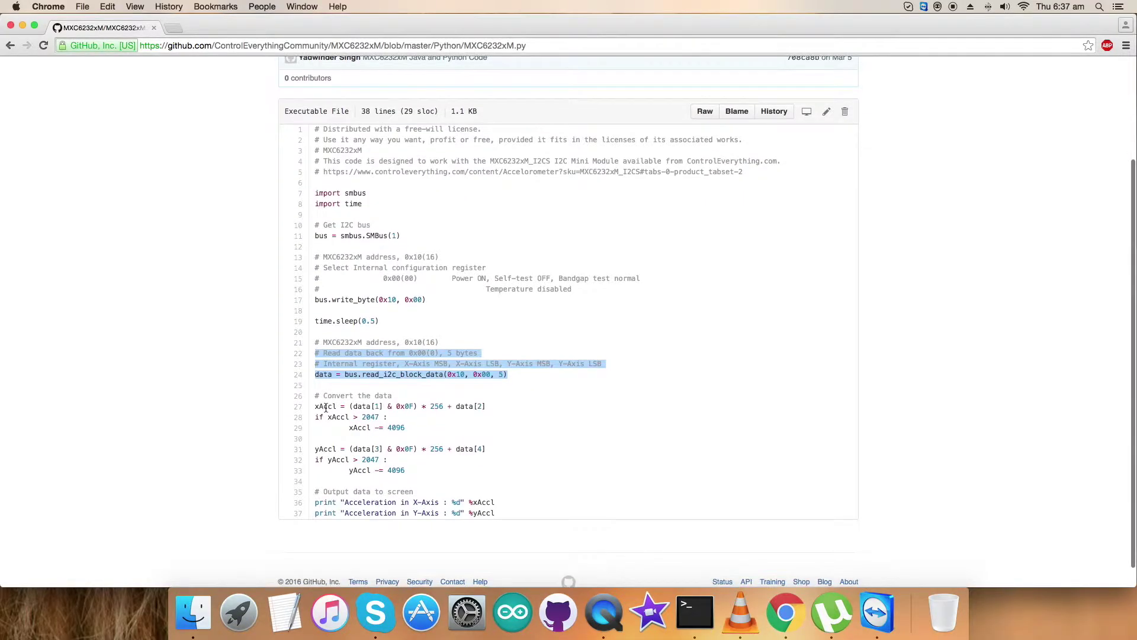
{"action": "left_click_drag", "start_coordinate": [316, 395], "coordinate": [424, 478]}
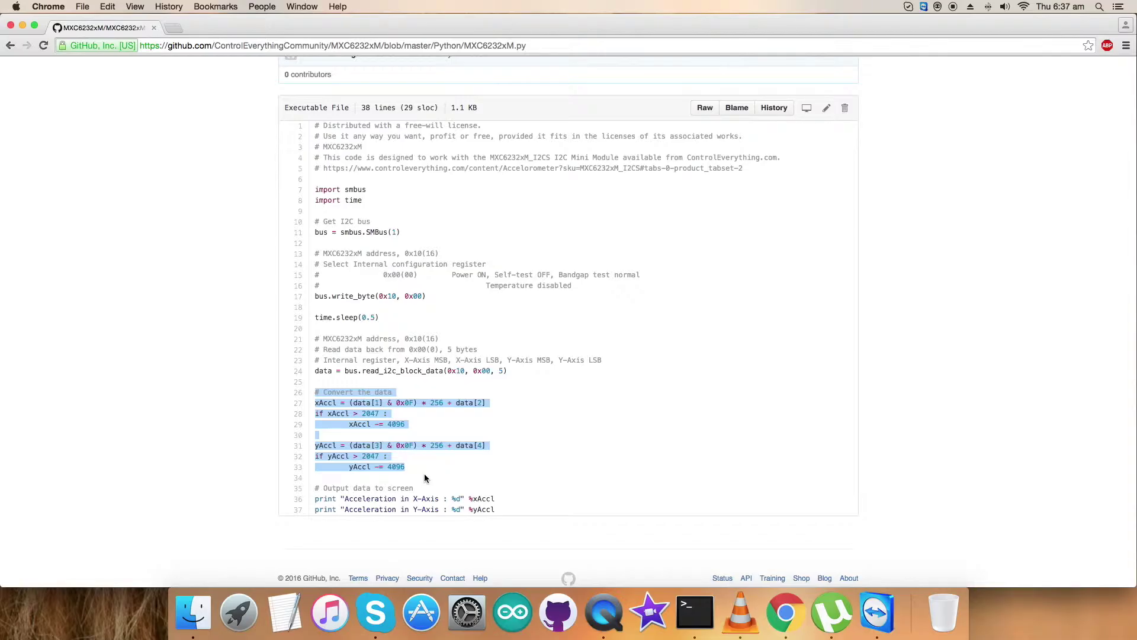
{"action": "left_click", "coordinate": [354, 474]}
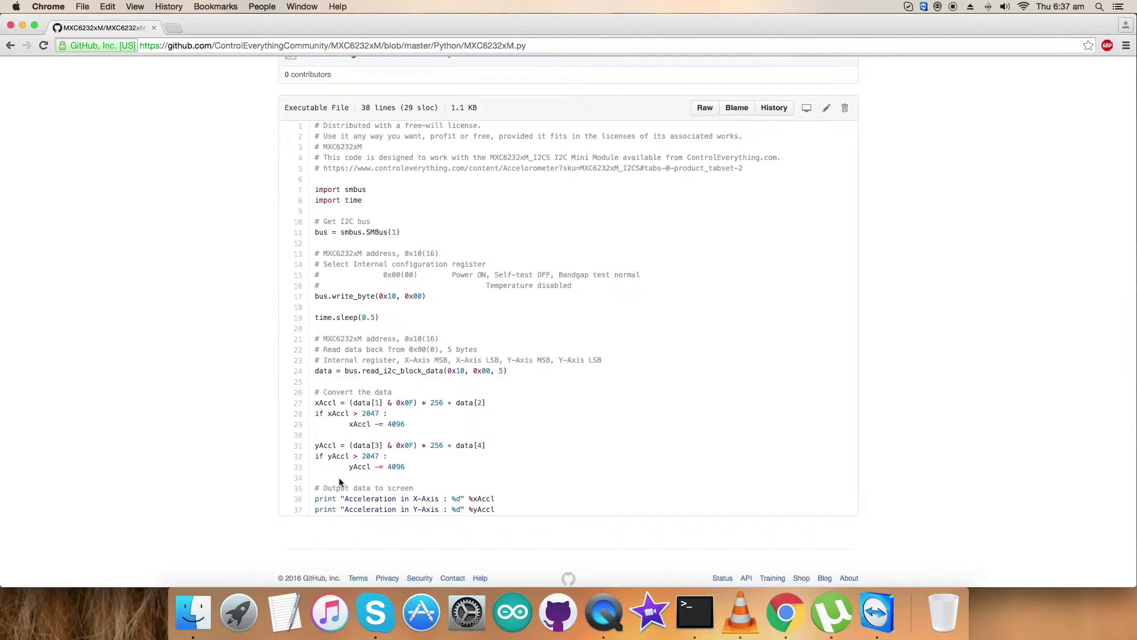
{"action": "left_click_drag", "start_coordinate": [315, 488], "coordinate": [529, 530]}
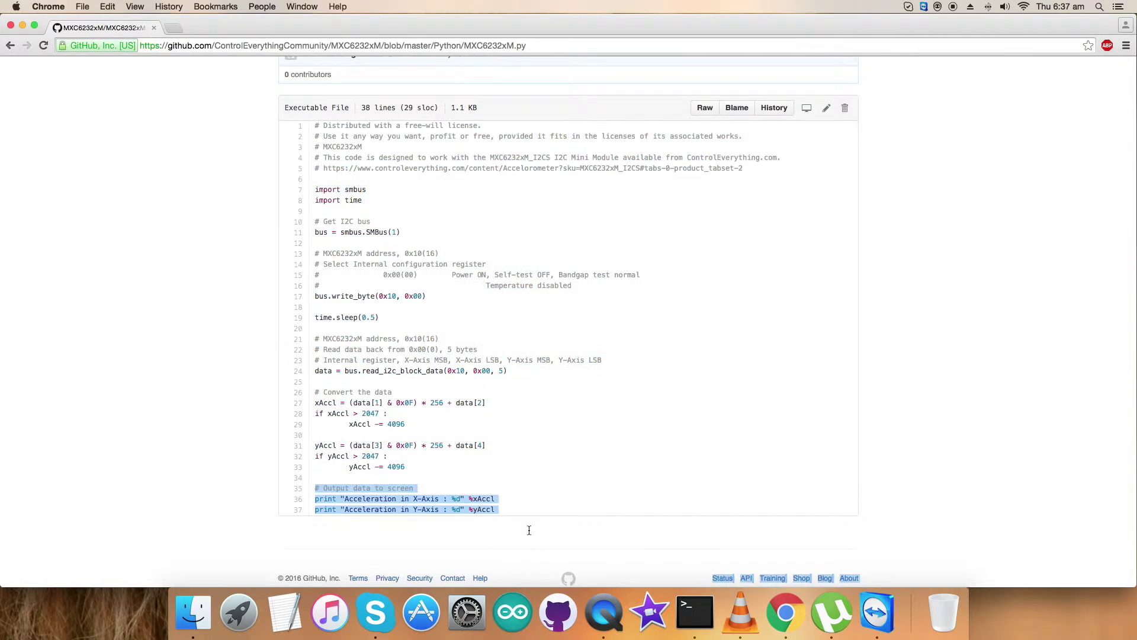
{"action": "left_click", "coordinate": [538, 485]}
Select the whole MXC6232xM.py script from line 1 to line 37
{"action": "scroll", "coordinate": [537, 485], "scroll_direction": "up", "scroll_amount": 3}
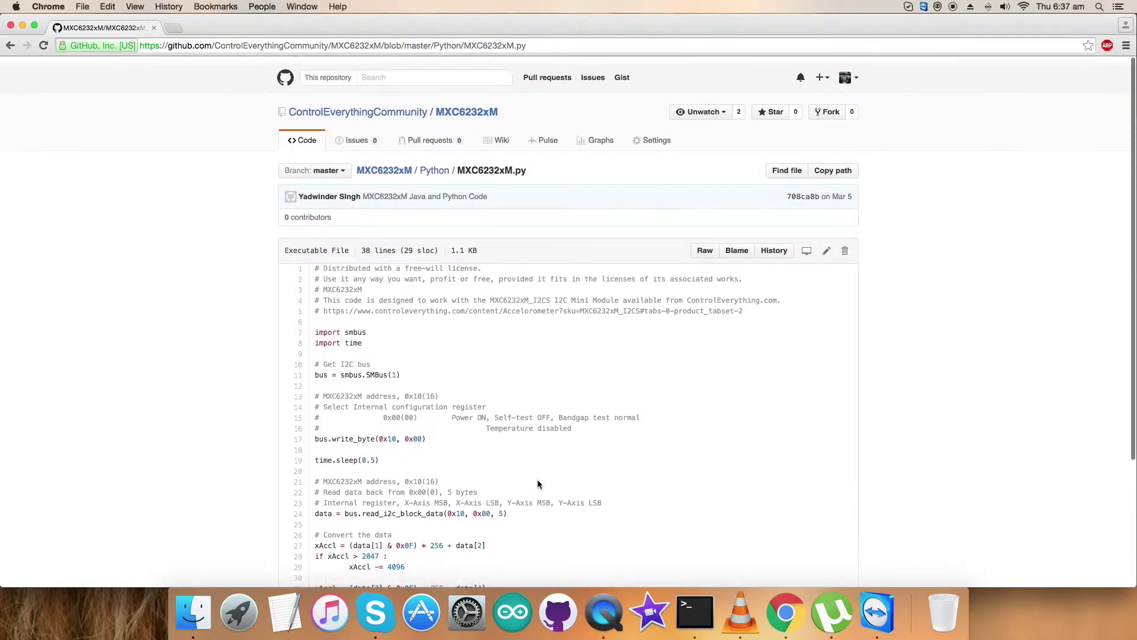
{"action": "scroll", "coordinate": [538, 484], "scroll_direction": "down", "scroll_amount": 1}
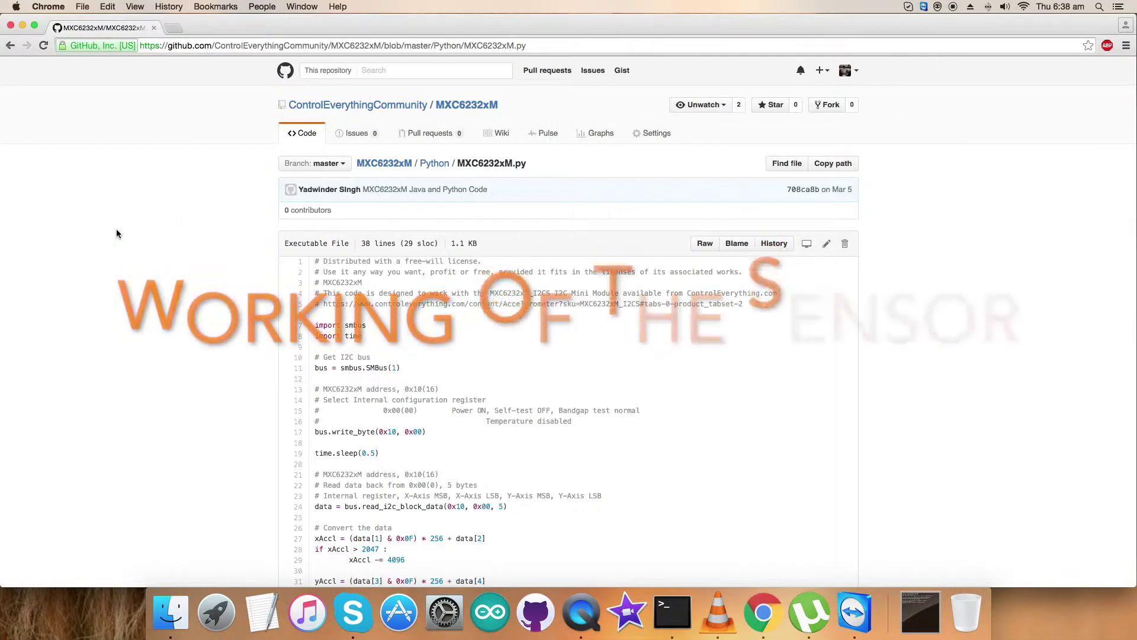
{"action": "left_click_drag", "start_coordinate": [313, 261], "coordinate": [538, 527]}
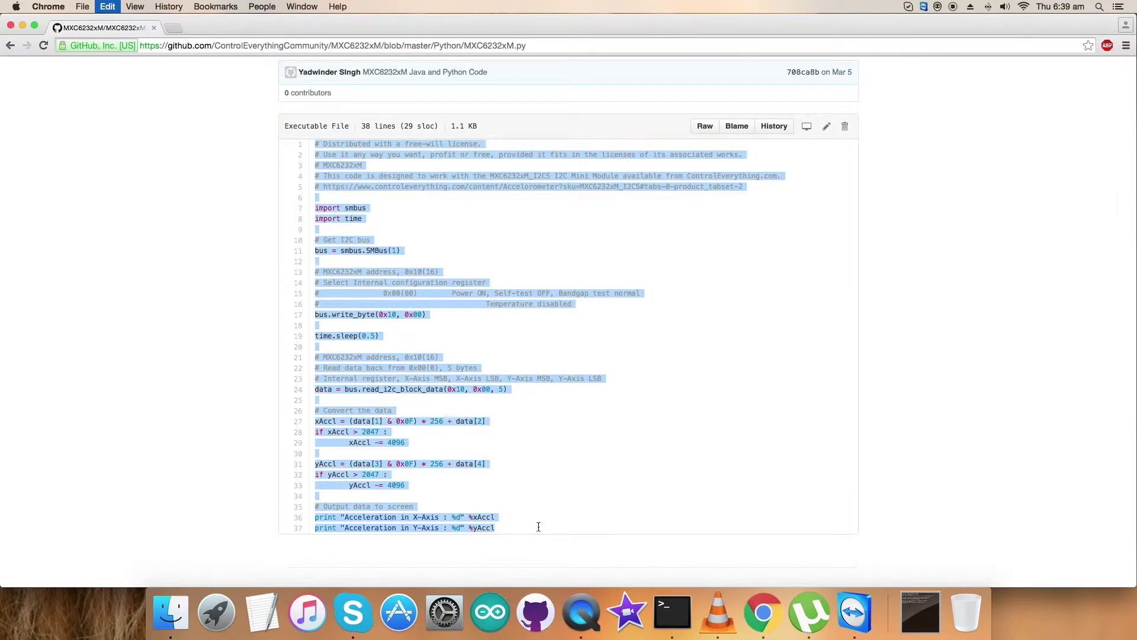
Create MXC6232xM.py in vi on the Raspberry Pi, paste the script, and save it with :wq
{"action": "left_click", "coordinate": [672, 612]}
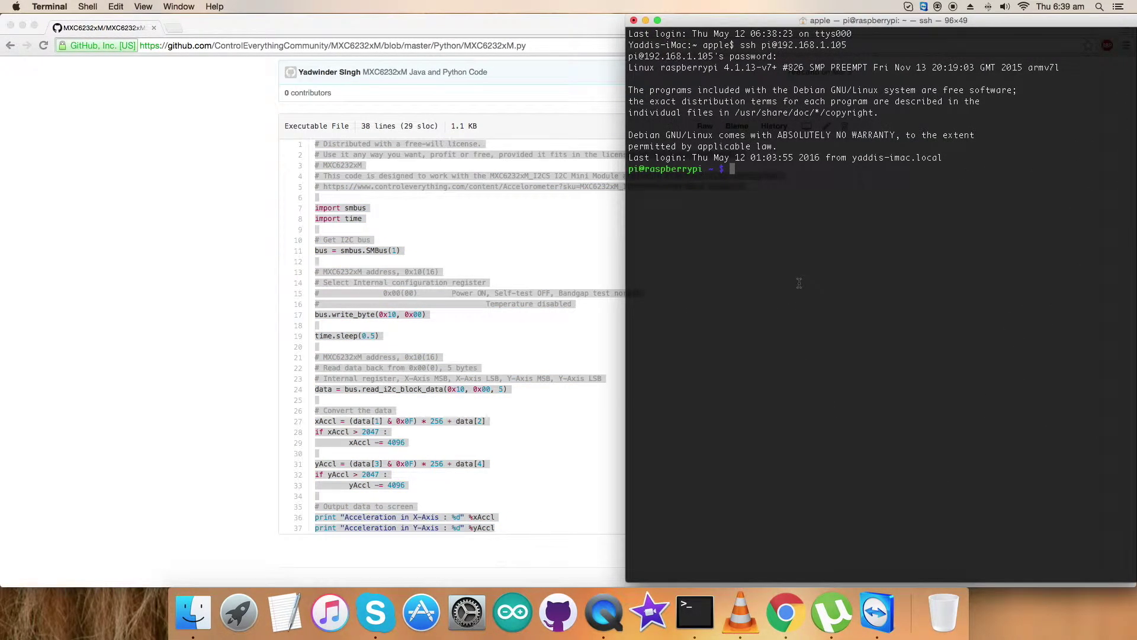
{"action": "type", "text": "vi MXC6232xM.py"}
{"action": "key", "text": "Return"}
{"action": "right_click", "coordinate": [801, 220]}
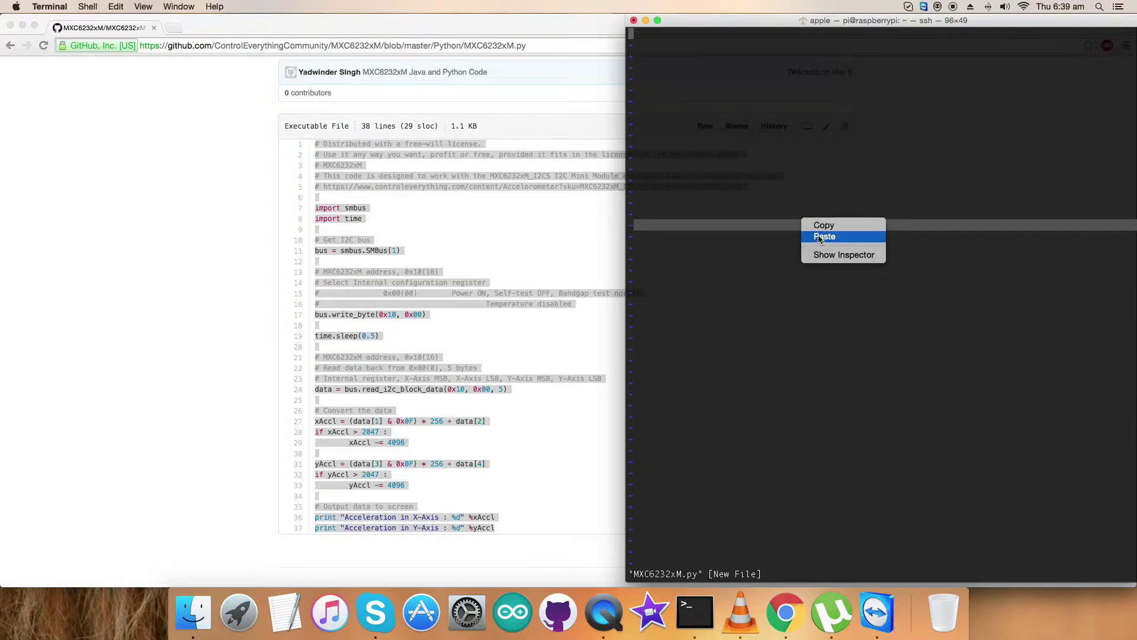
{"action": "left_click", "coordinate": [819, 238]}
{"action": "key", "text": "Escape"}
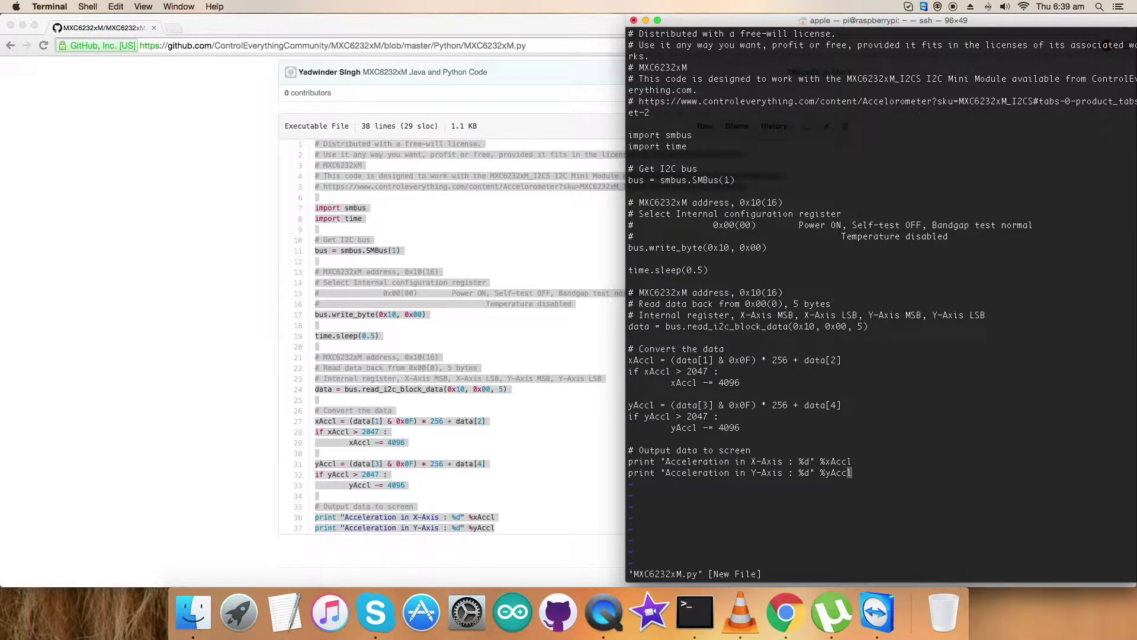
{"action": "type", "text": ":wq"}
{"action": "key", "text": "Return"}
{"action": "type", "text": "python MXC"}
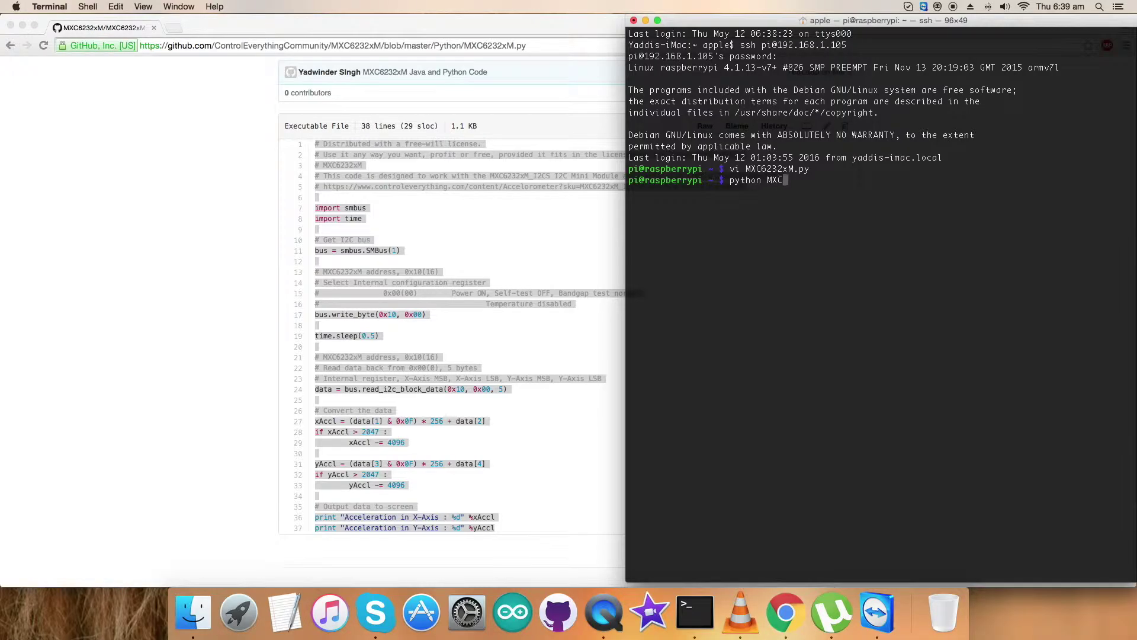
Run python MXC6232xM.py repeatedly while tilting the sensor to watch X/Y readings change
{"action": "key", "text": "Tab"}
{"action": "key", "text": "Return"}
{"action": "key", "text": "Up"}
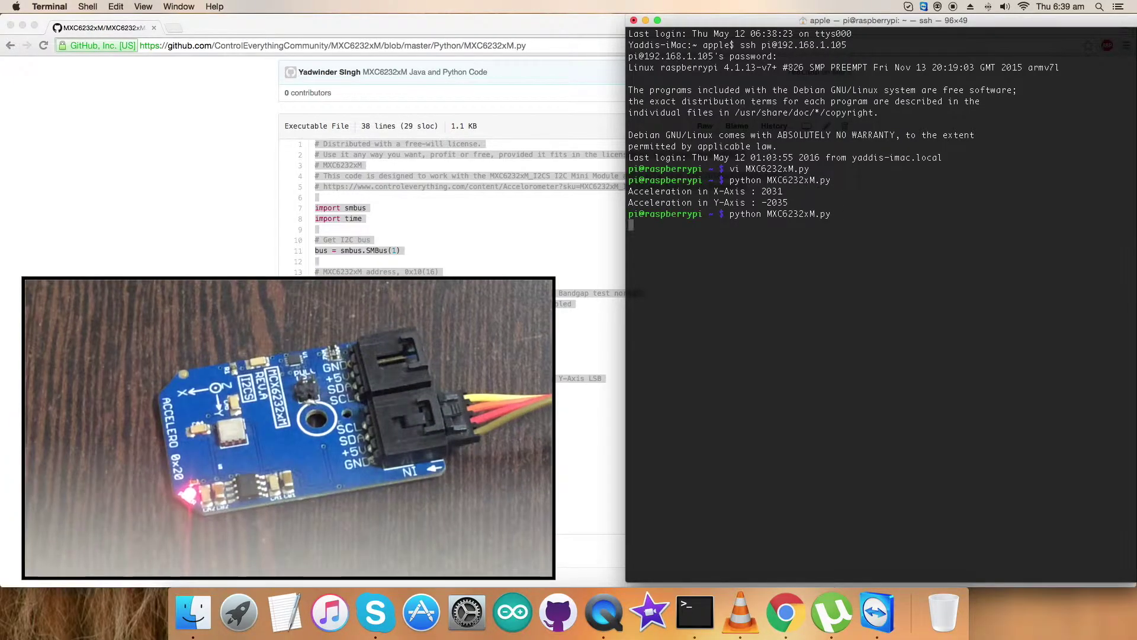
{"action": "key", "text": "Return"}
{"action": "key", "text": "Up"}
{"action": "key", "text": "Return"}
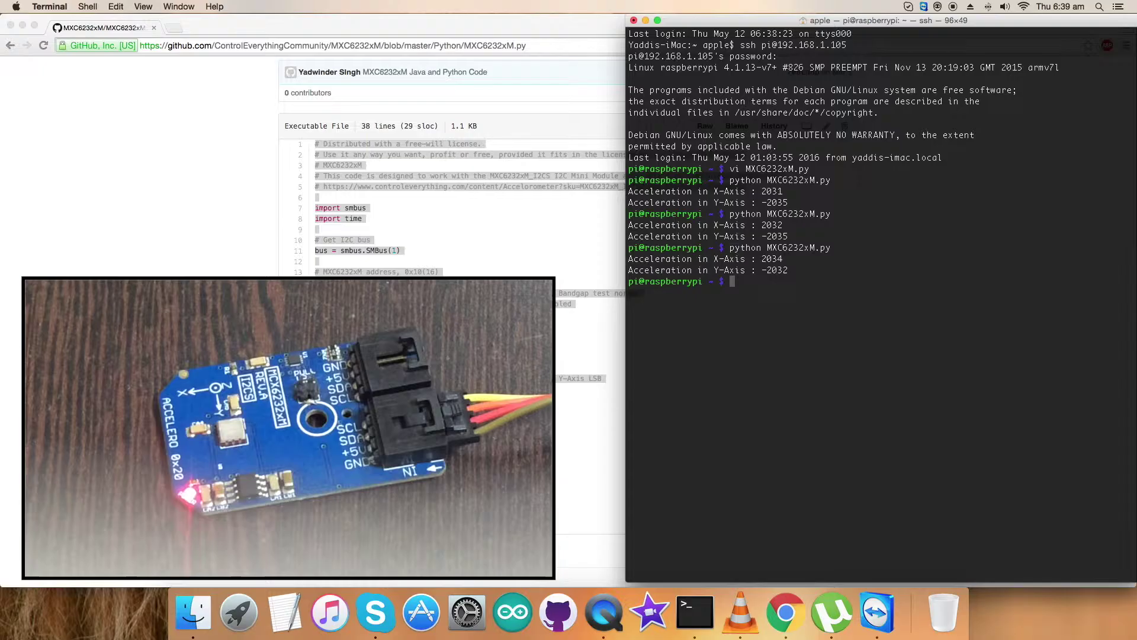
{"action": "key", "text": "Up"}
{"action": "key", "text": "Return"}
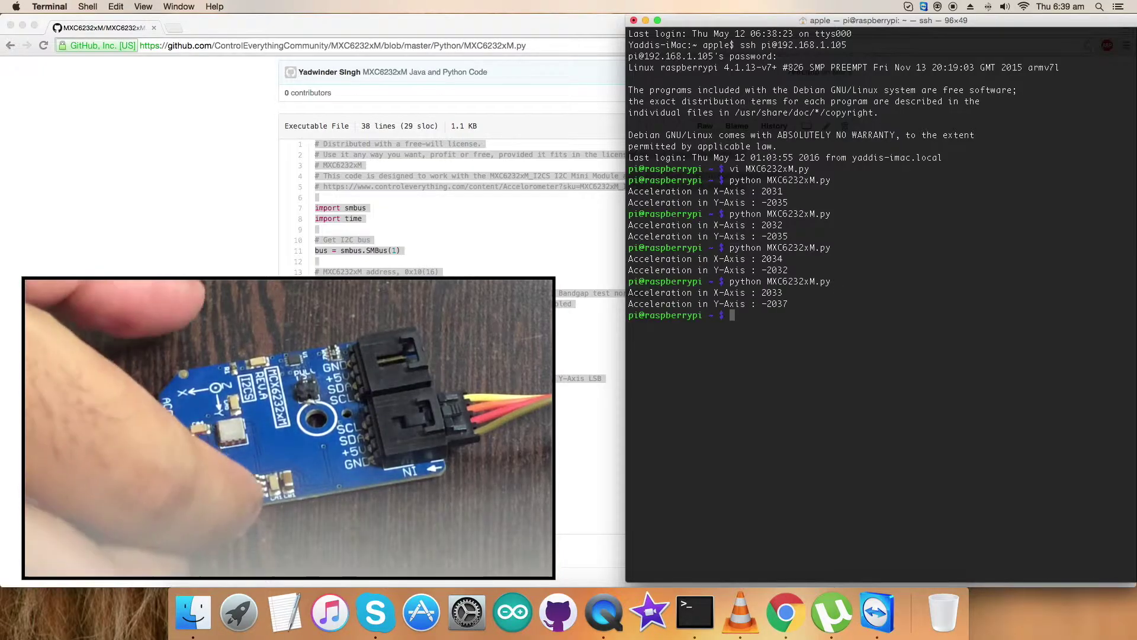
{"action": "key", "text": "Up"}
{"action": "key", "text": "Return"}
{"action": "key", "text": "Up"}
{"action": "key", "text": "Return"}
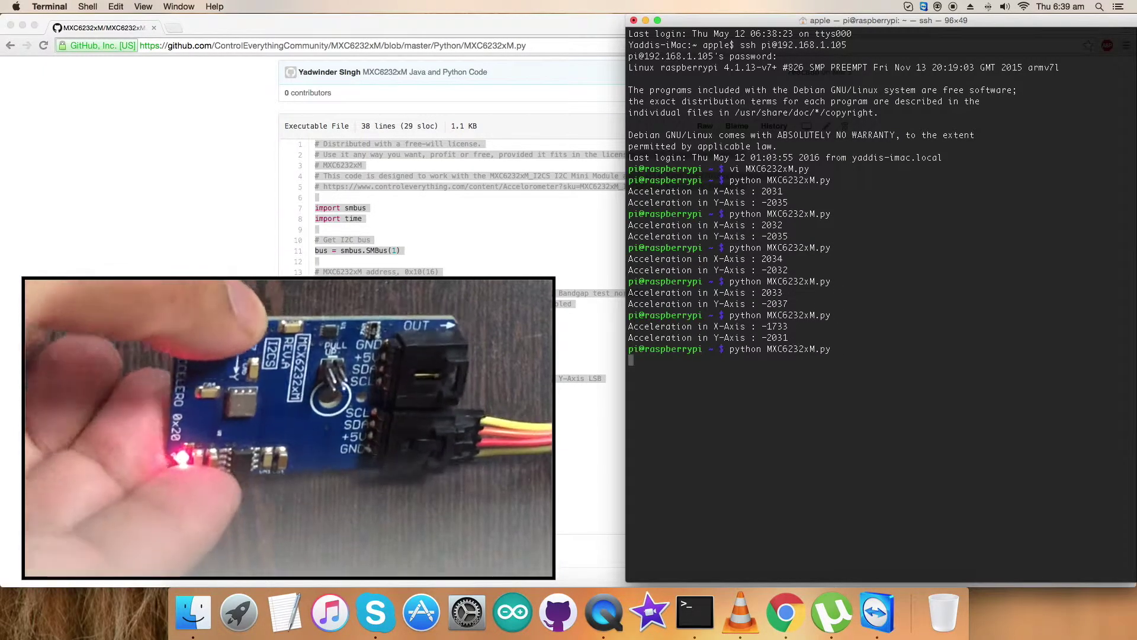
{"action": "key", "text": "Up"}
{"action": "key", "text": "Return"}
{"action": "key", "text": "Up"}
{"action": "key", "text": "Return"}
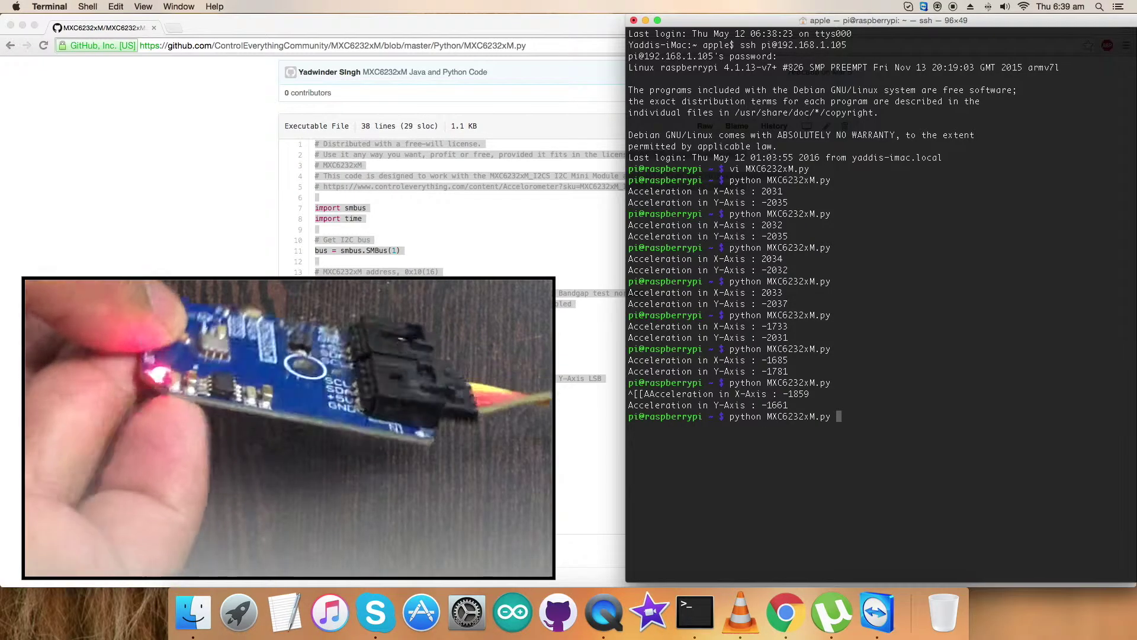
Reopen MXC6232xM.py in vi to view it, then quit without changes
{"action": "key", "text": "Up"}
{"action": "key", "text": "Up"}
{"action": "key", "text": "Return"}
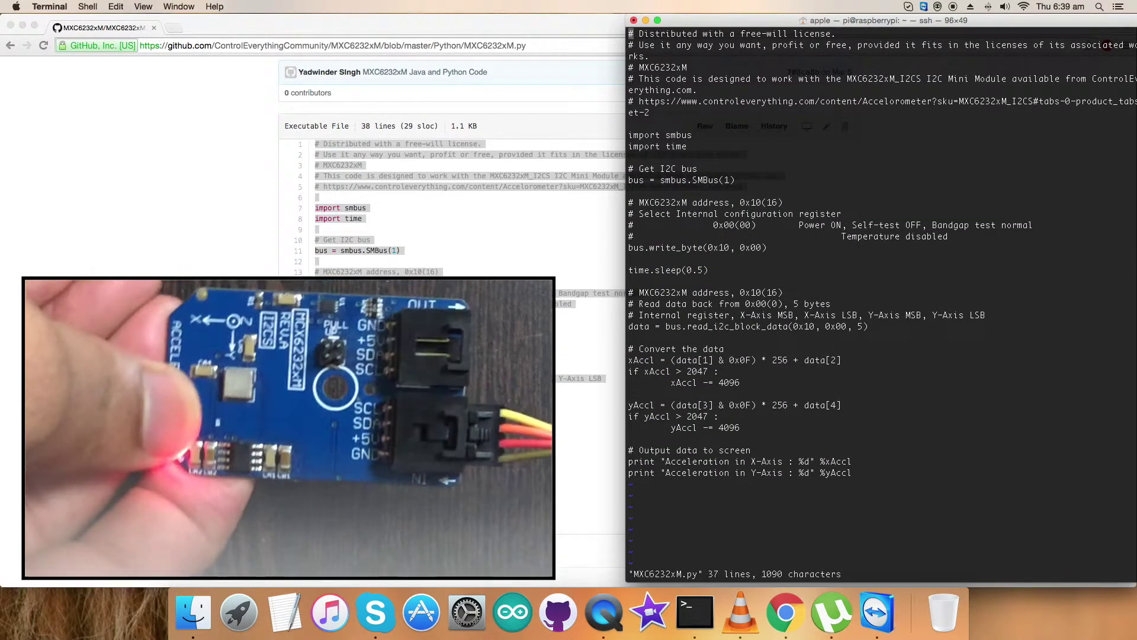
{"action": "type", "text": ":q"}
{"action": "key", "text": "Return"}
Rerun the script a few more times, ending with X 2032 and Y 1967
{"action": "key", "text": "Up"}
{"action": "key", "text": "Up"}
{"action": "key", "text": "Return"}
{"action": "key", "text": "Up"}
{"action": "key", "text": "Return"}
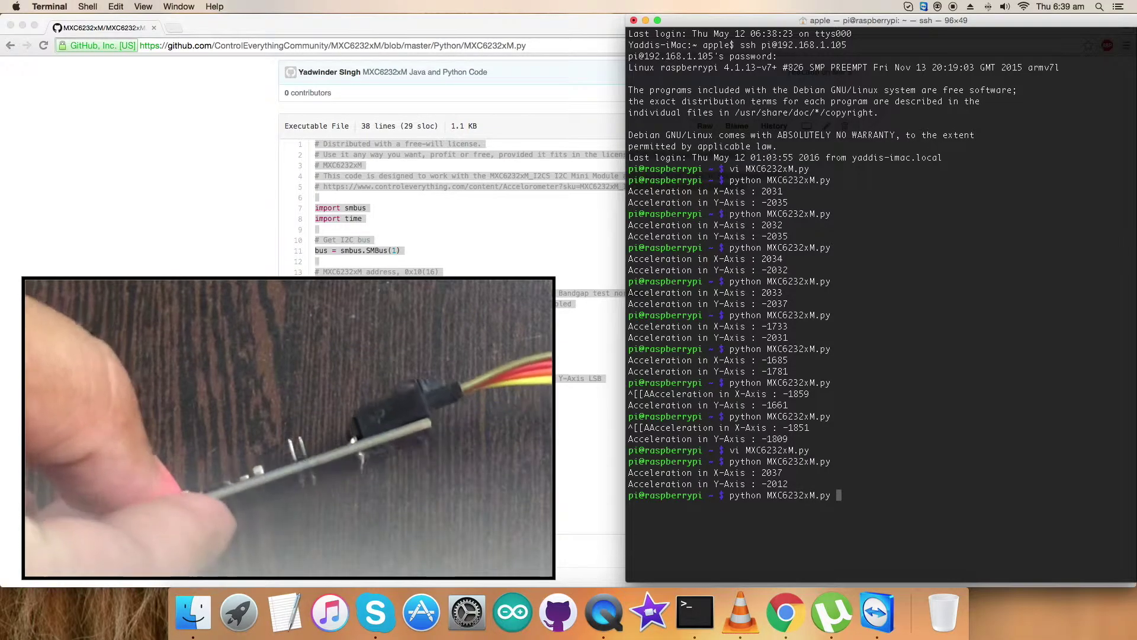
{"action": "key", "text": "Up"}
{"action": "key", "text": "Return"}
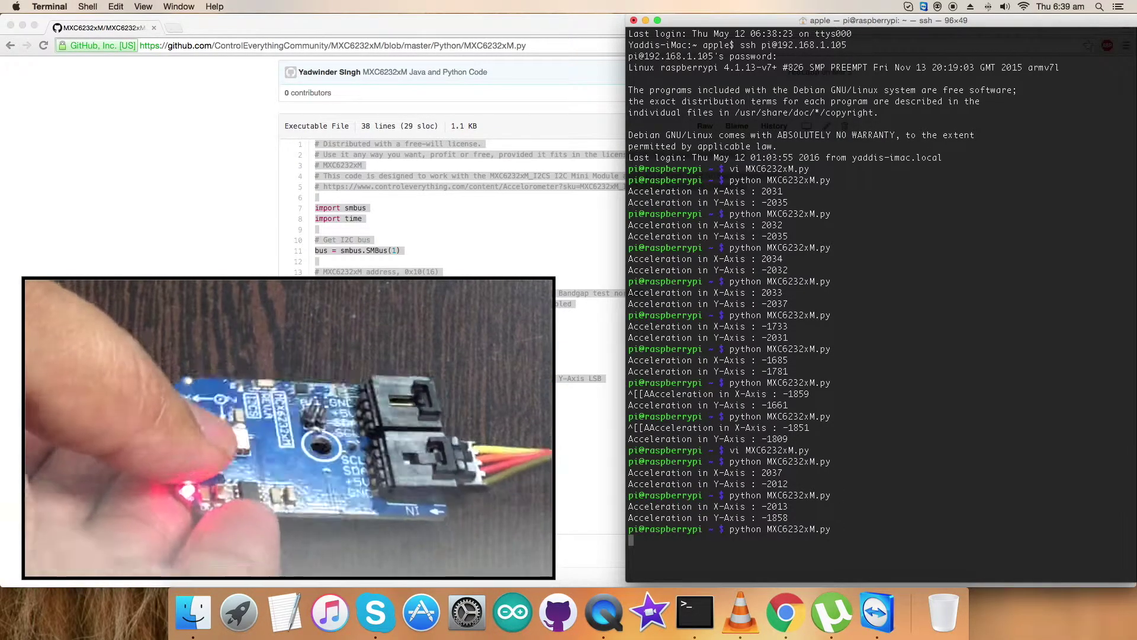
{"action": "key", "text": "Up"}
{"action": "key", "text": "Return"}
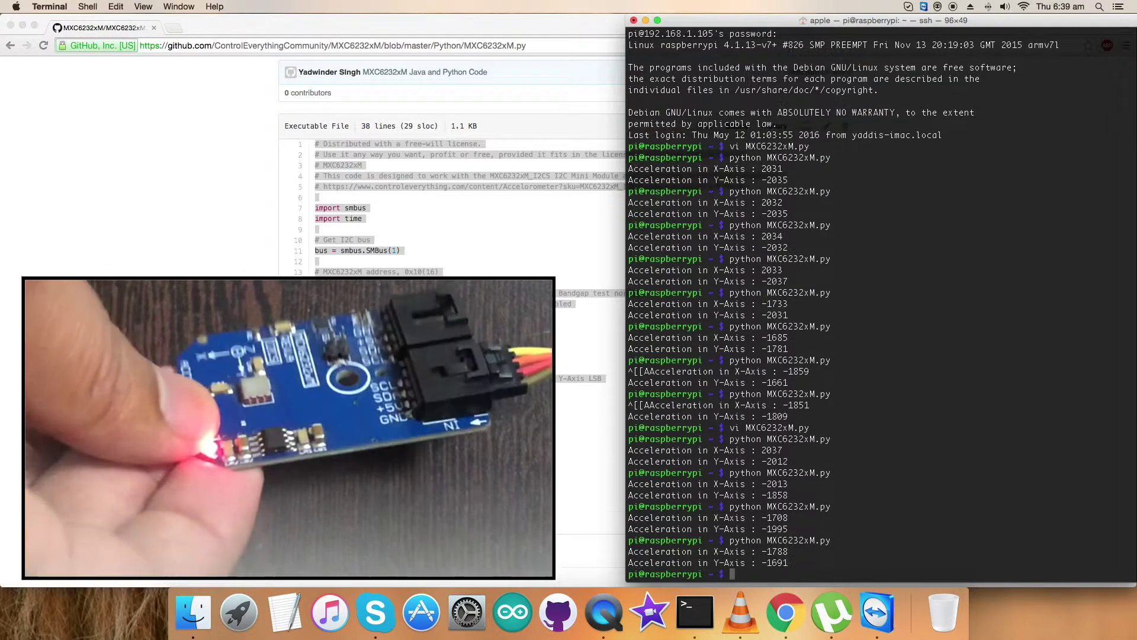
{"action": "key", "text": "Up"}
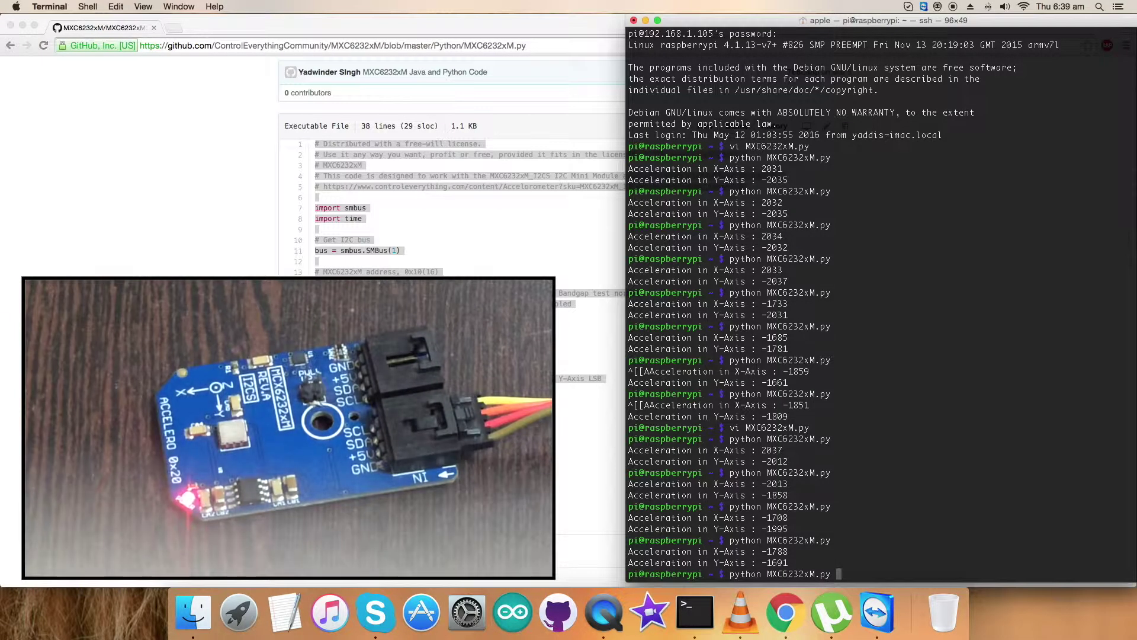
{"action": "key", "text": "Return"}
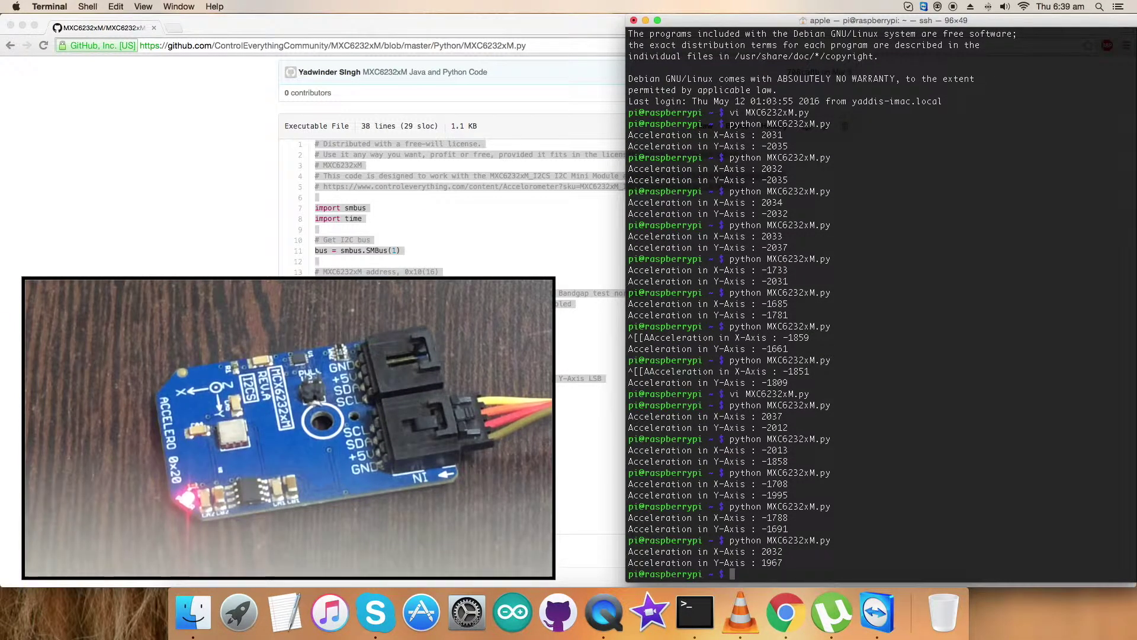